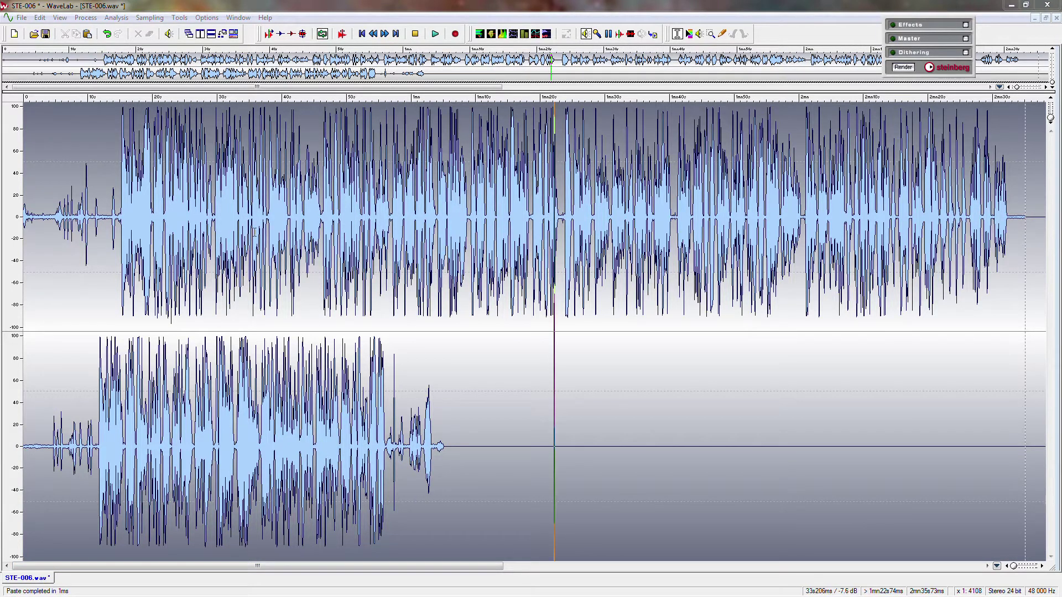
- Select the entire left channel of STE-006.wav
{"action": "left_click", "coordinate": [243, 101]}
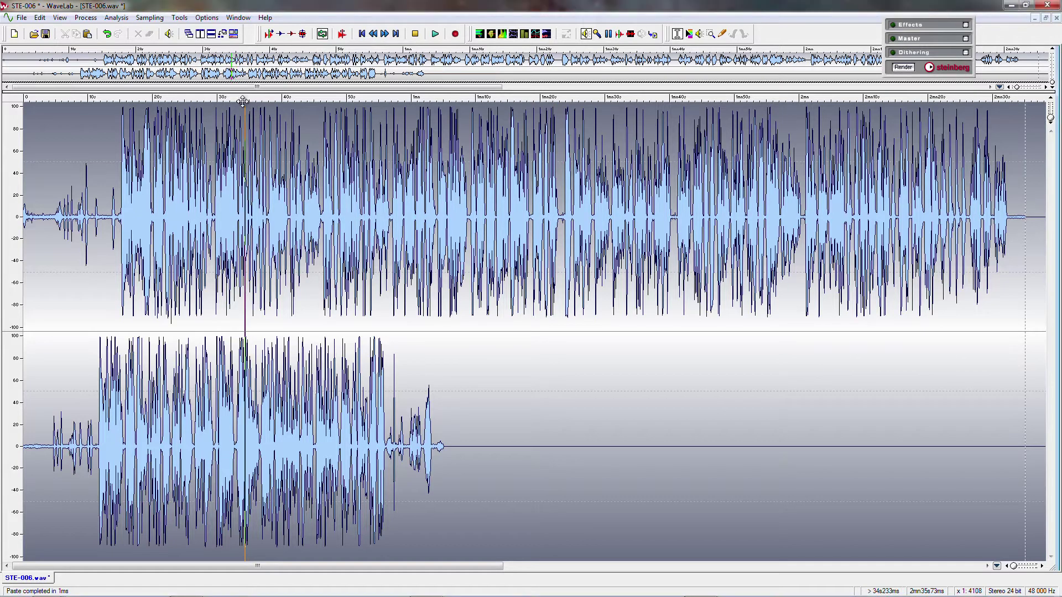
{"action": "left_click", "coordinate": [241, 101]}
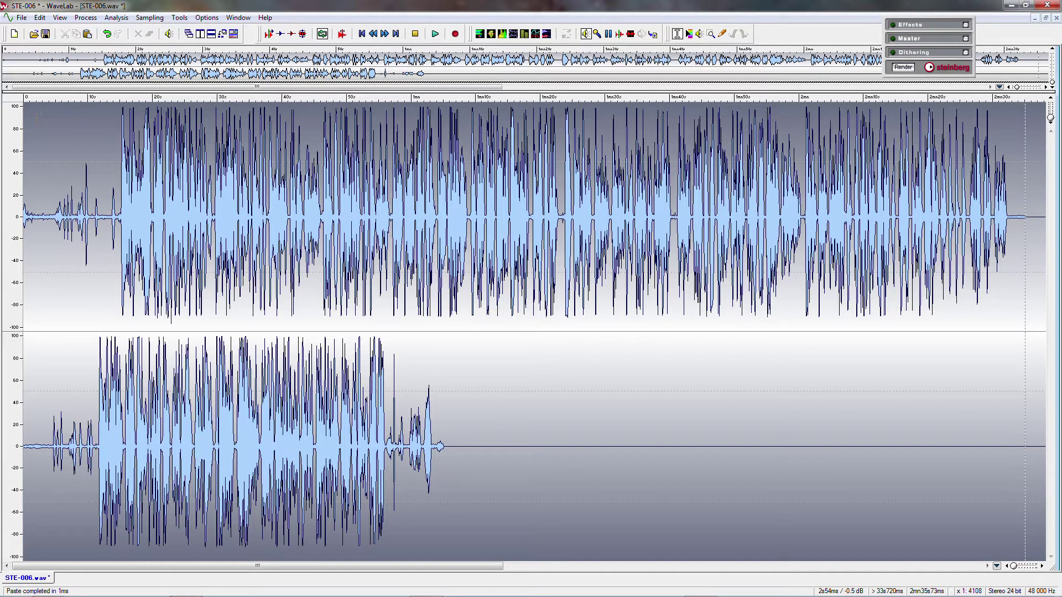
{"action": "left_click", "coordinate": [37, 127]}
{"action": "double_click", "coordinate": [38, 122]}
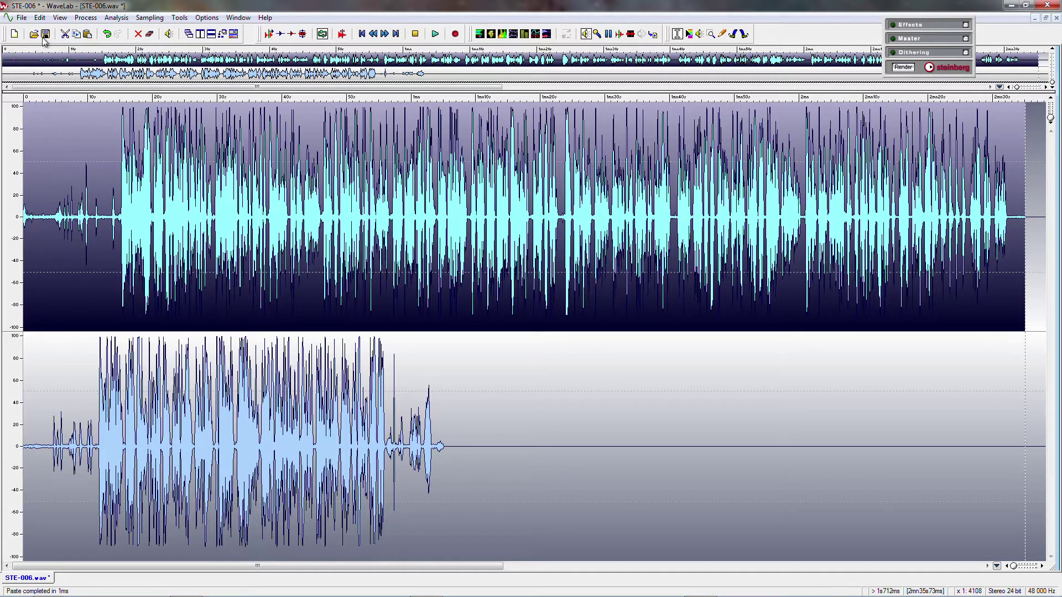
- Copy the selected left channel to a new window as is, and close that copy without saving it
{"action": "left_click", "coordinate": [40, 17]}
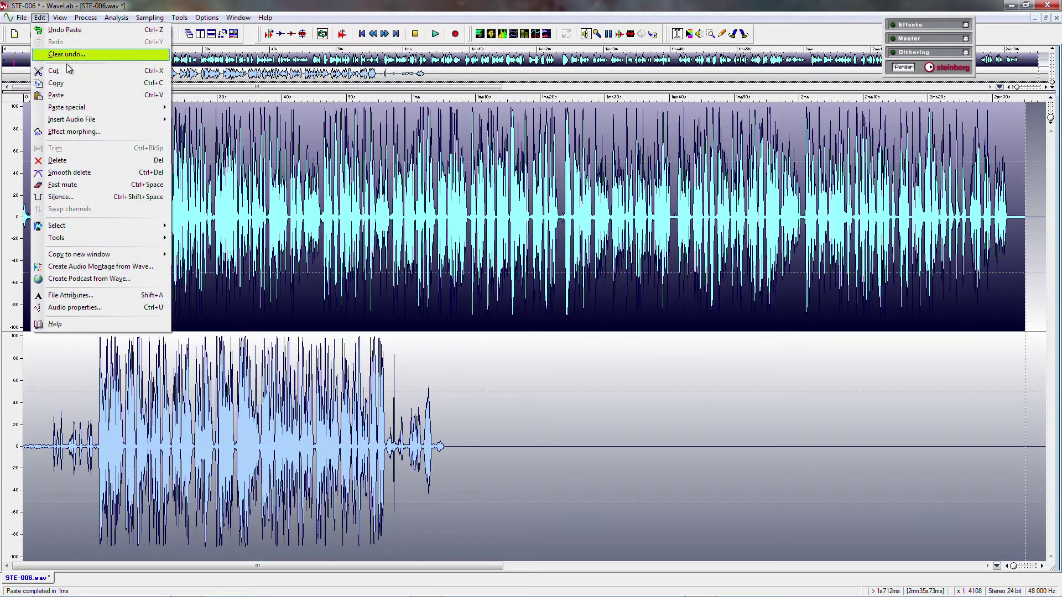
{"action": "mouse_move", "coordinate": [142, 256]}
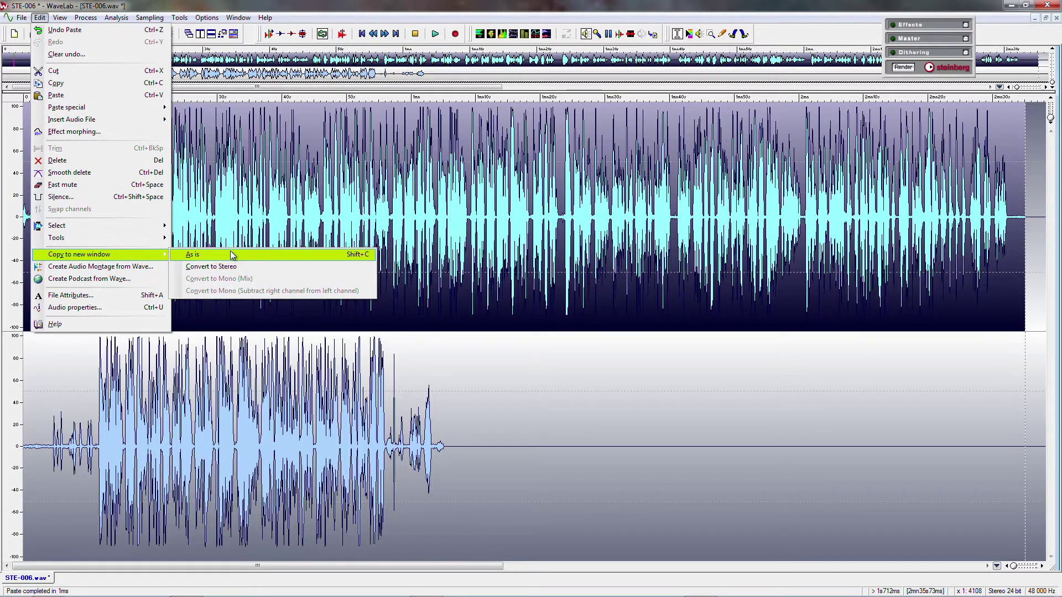
{"action": "left_click", "coordinate": [328, 255]}
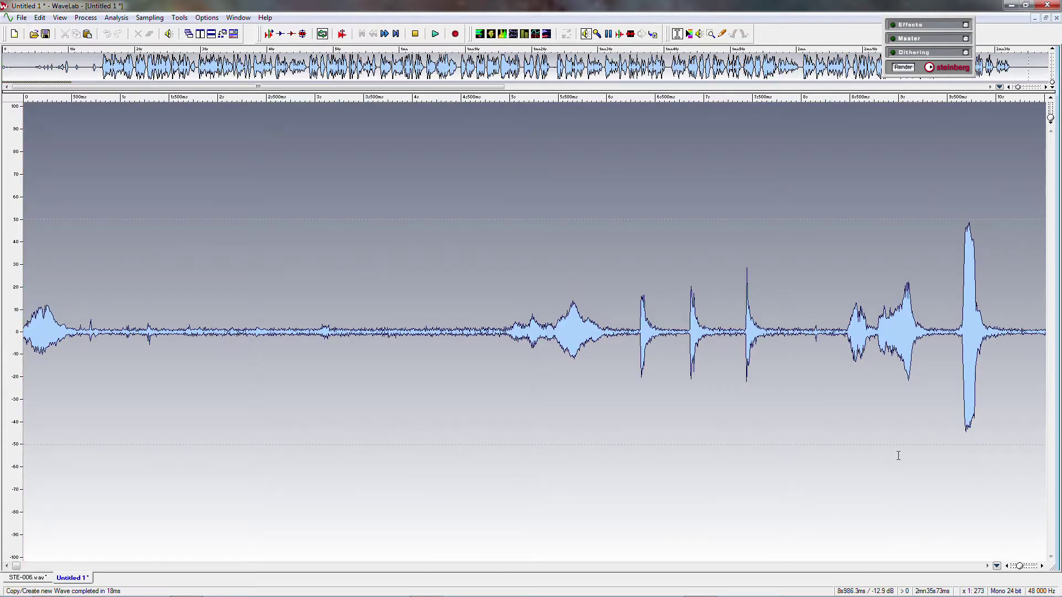
{"action": "key", "text": "ctrl+Down"}
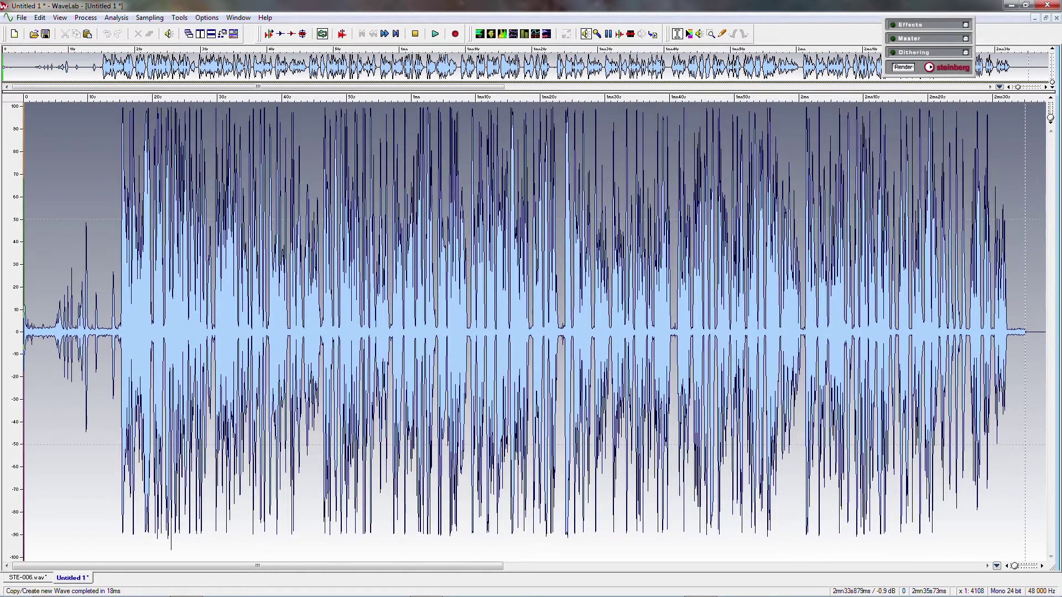
{"action": "left_click", "coordinate": [1056, 18]}
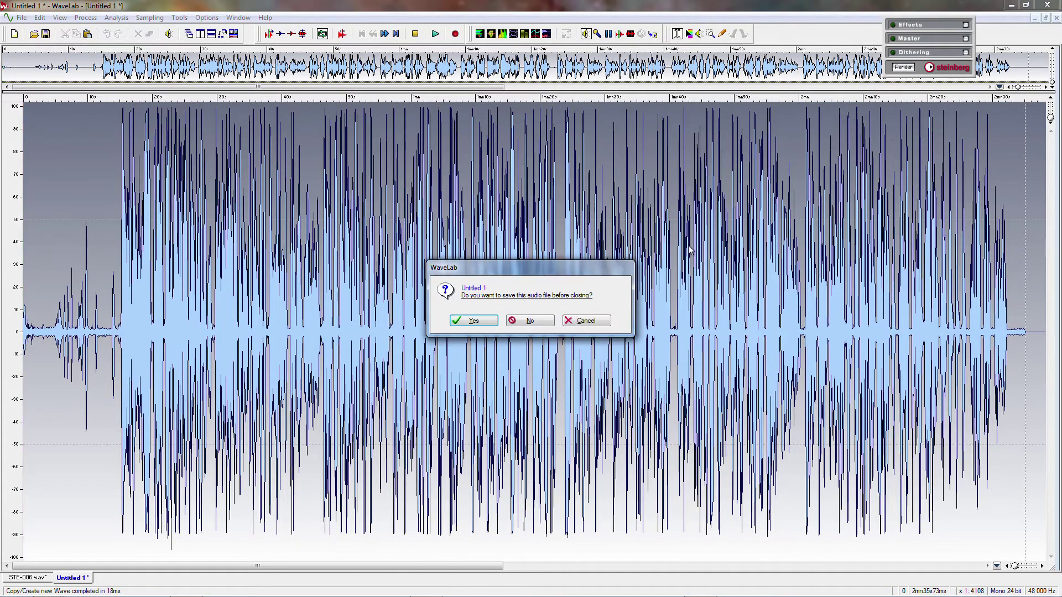
{"action": "left_click", "coordinate": [529, 321]}
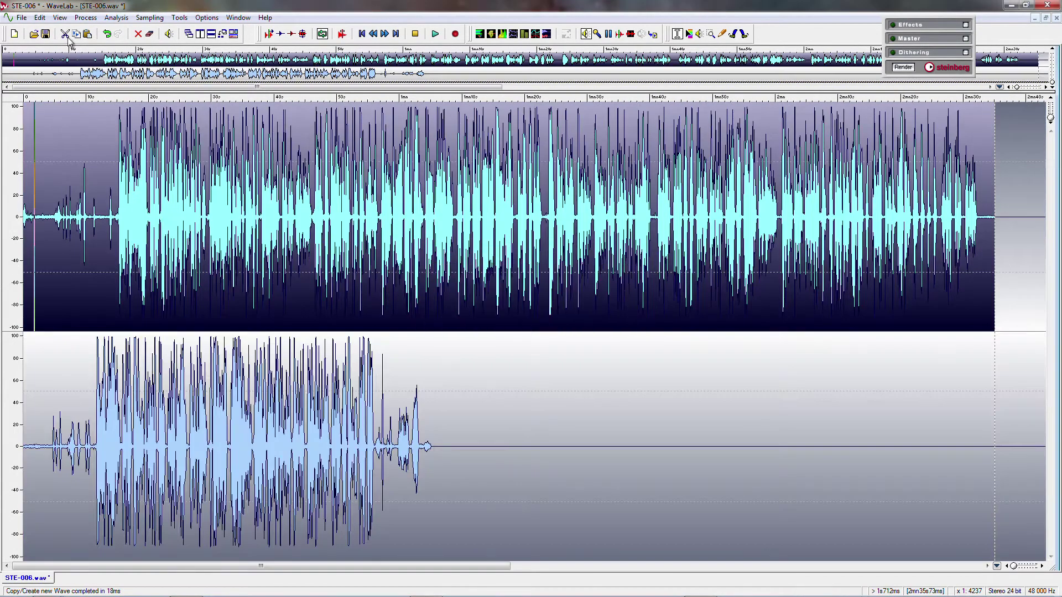
- Copy the selected left channel to a new window converted to stereo, and minimize the new window
{"action": "left_click", "coordinate": [44, 19]}
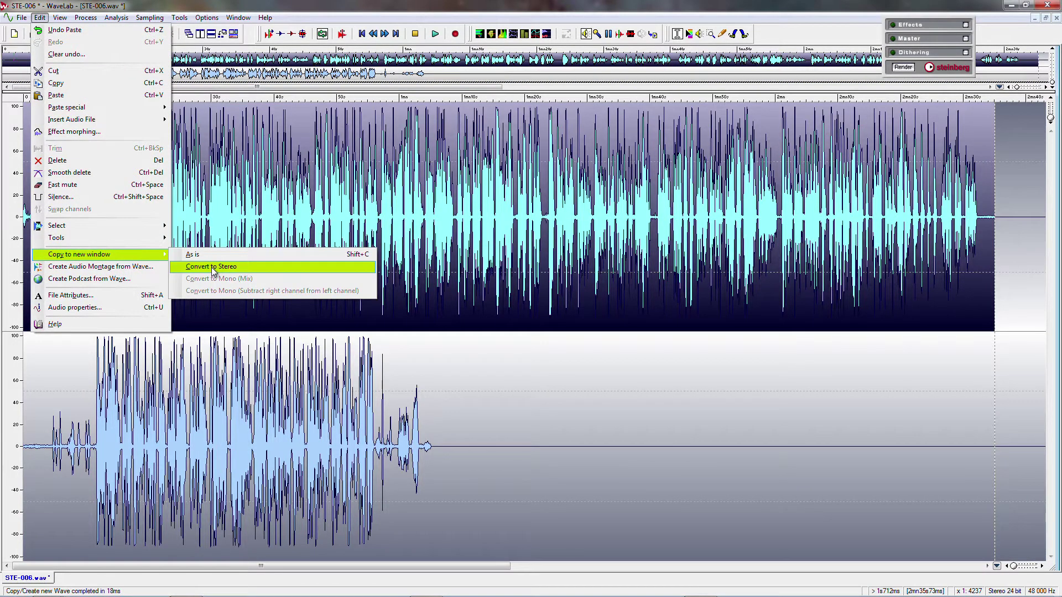
{"action": "left_click", "coordinate": [213, 268]}
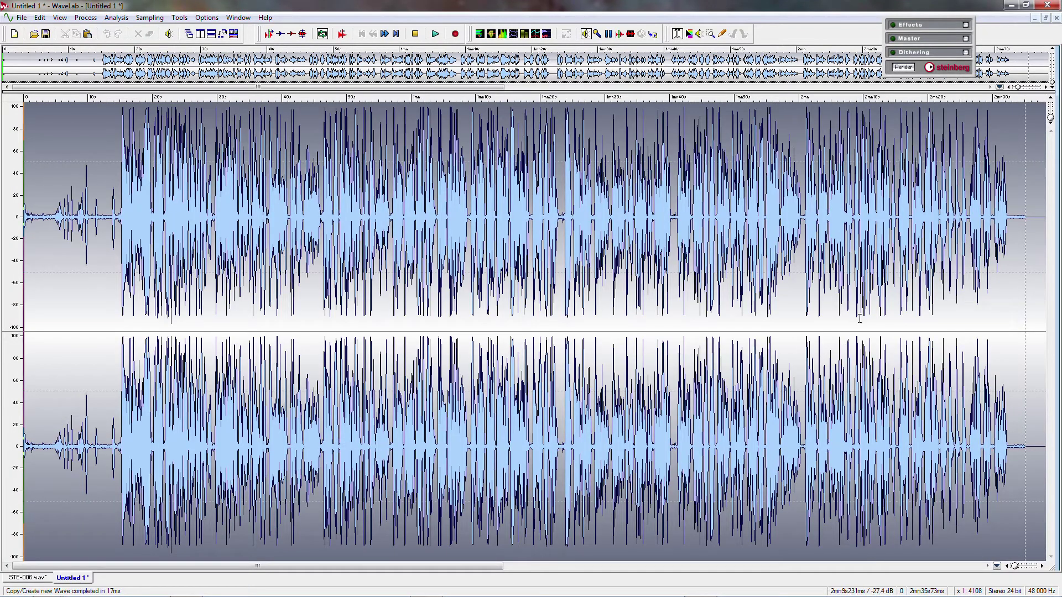
{"action": "left_click", "coordinate": [1034, 18]}
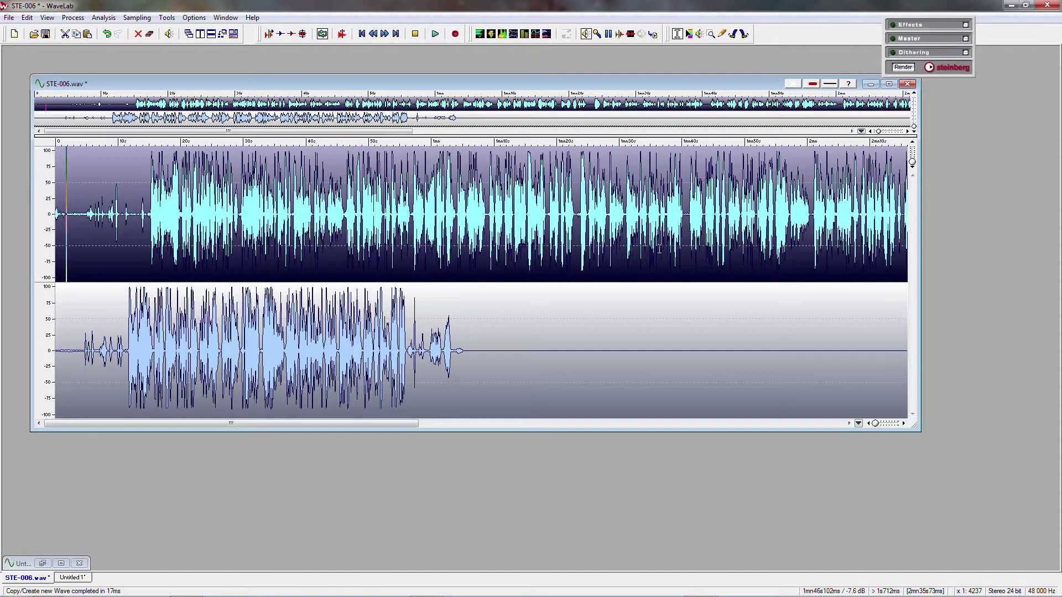
- Copy the entire right channel of STE-006.wav to another new window converted to stereo, and minimize that window
{"action": "left_click", "coordinate": [72, 382]}
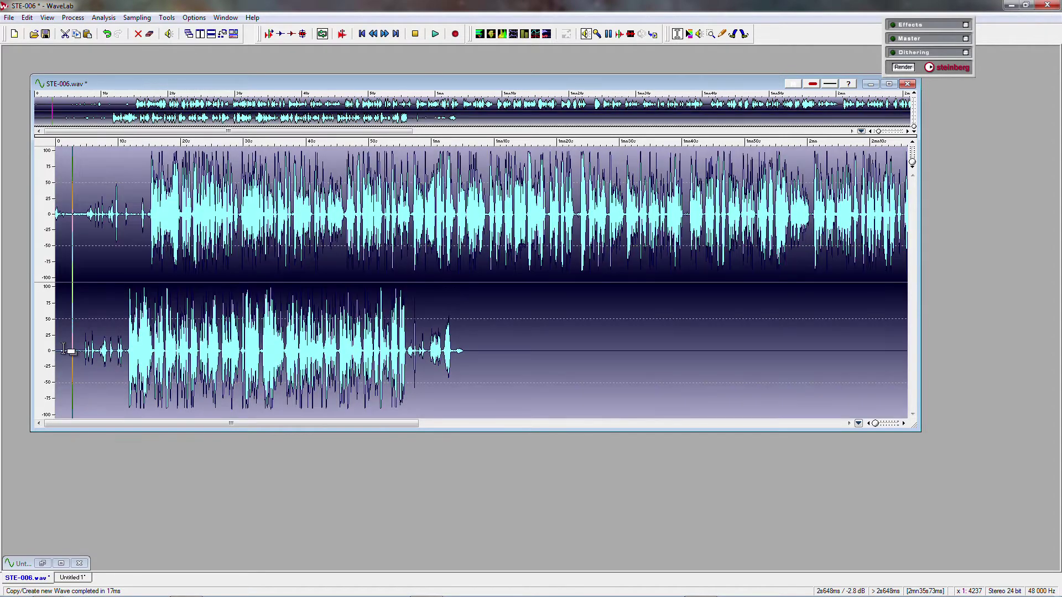
{"action": "left_click", "coordinate": [65, 389]}
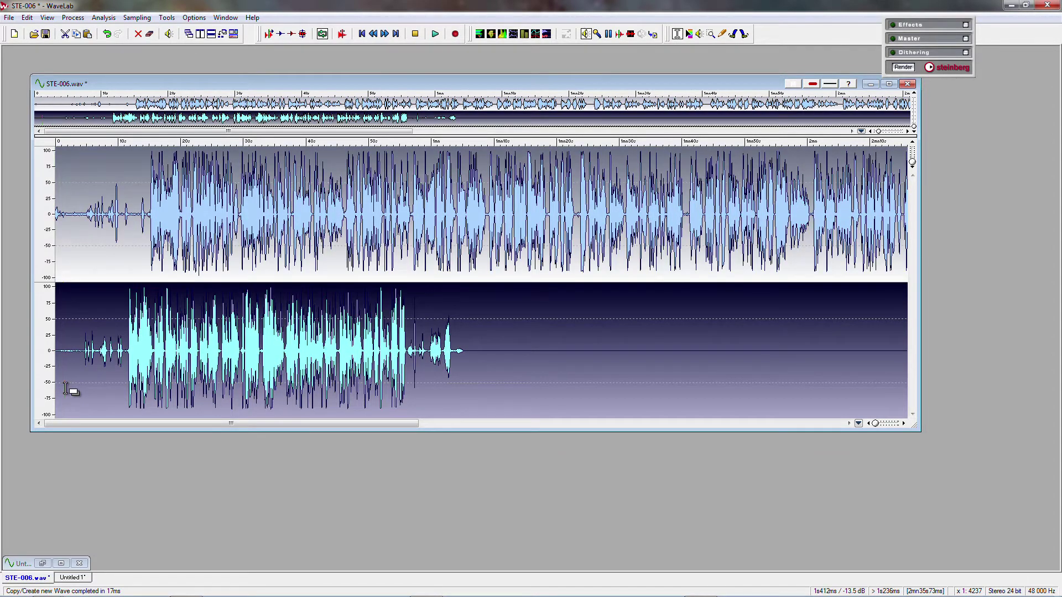
{"action": "left_click", "coordinate": [32, 20]}
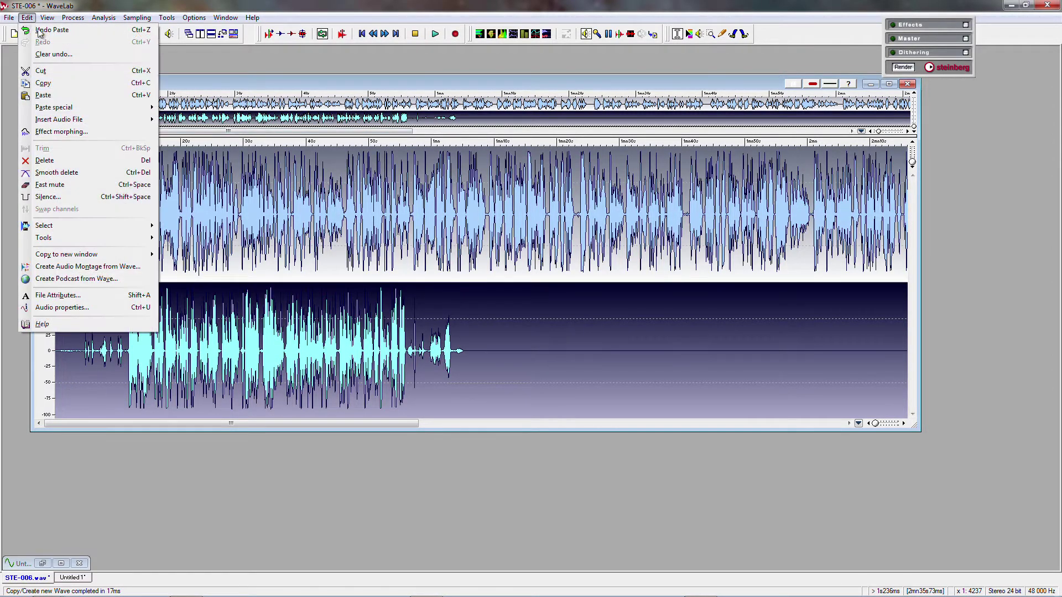
{"action": "mouse_move", "coordinate": [92, 241]}
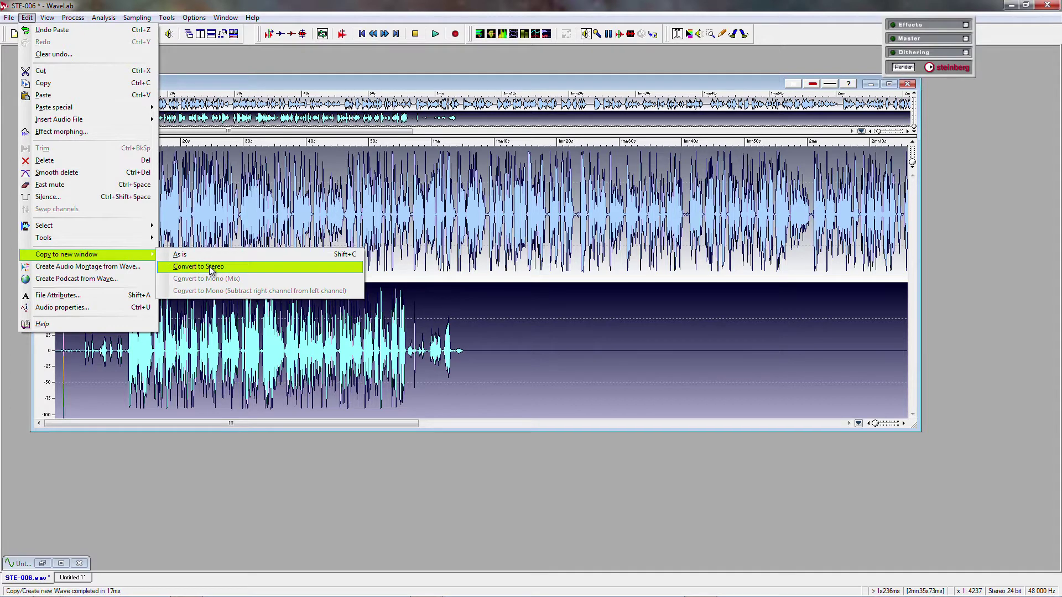
{"action": "left_click", "coordinate": [210, 268]}
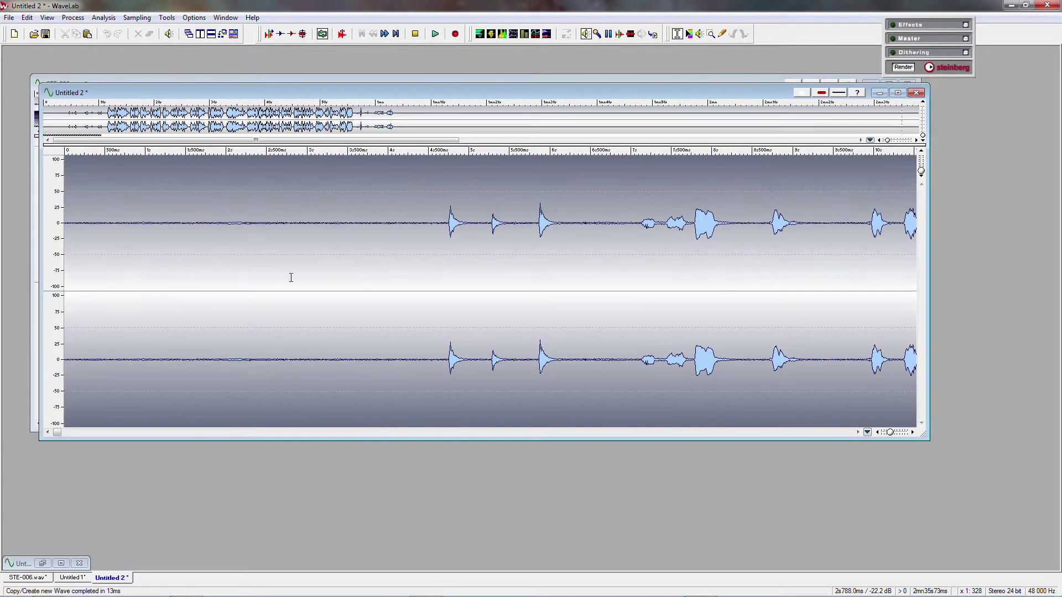
{"action": "scroll", "coordinate": [291, 278], "scroll_direction": "down", "scroll_amount": 5}
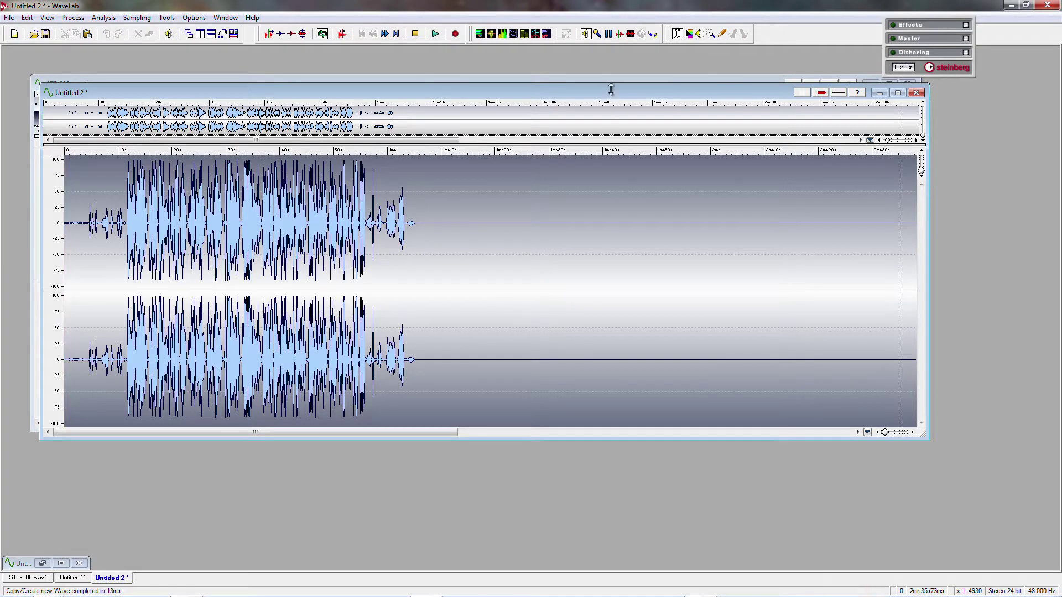
{"action": "left_click_drag", "start_coordinate": [614, 95], "coordinate": [677, 145]}
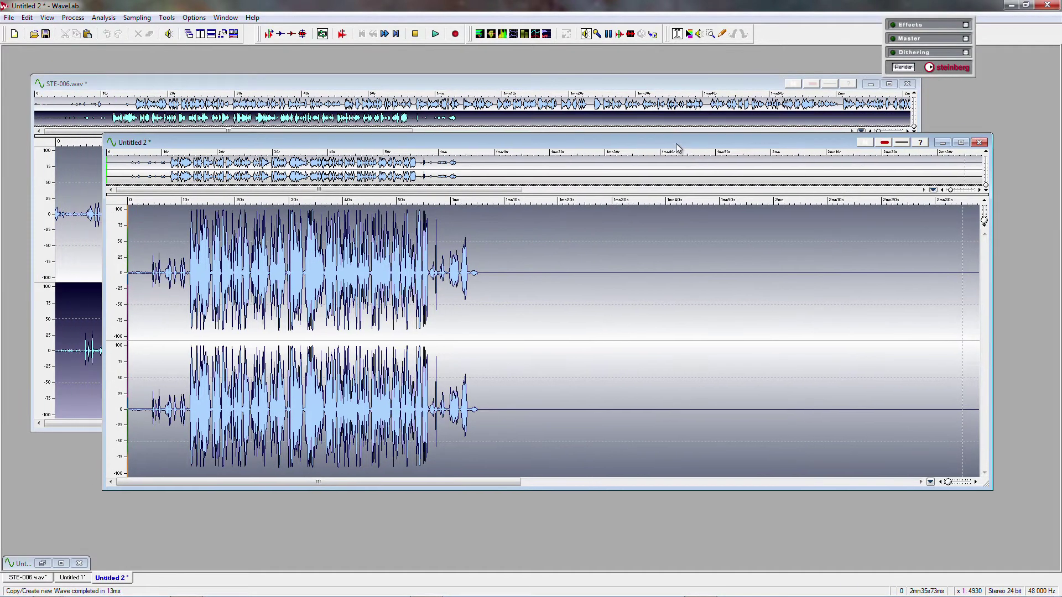
{"action": "left_click", "coordinate": [941, 142]}
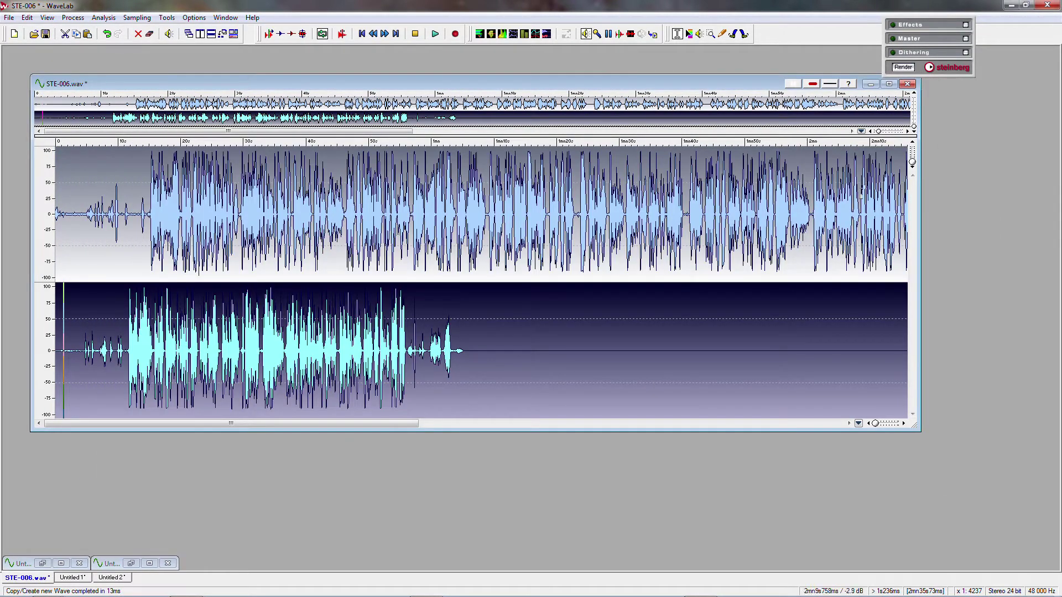
- Select the silent tail of the right channel in STE-006.wav, from about 1 min 7 s to the end
{"action": "left_click", "coordinate": [531, 307]}
{"action": "left_click", "coordinate": [480, 364]}
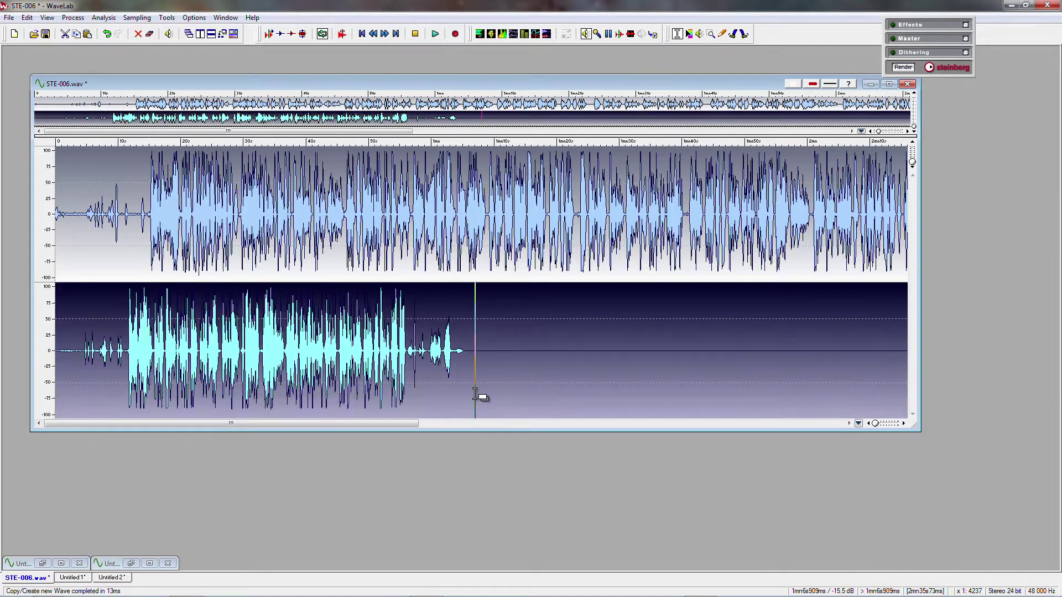
{"action": "left_click_drag", "start_coordinate": [474, 394], "coordinate": [918, 395]}
{"action": "left_click_drag", "start_coordinate": [552, 426], "coordinate": [472, 436]}
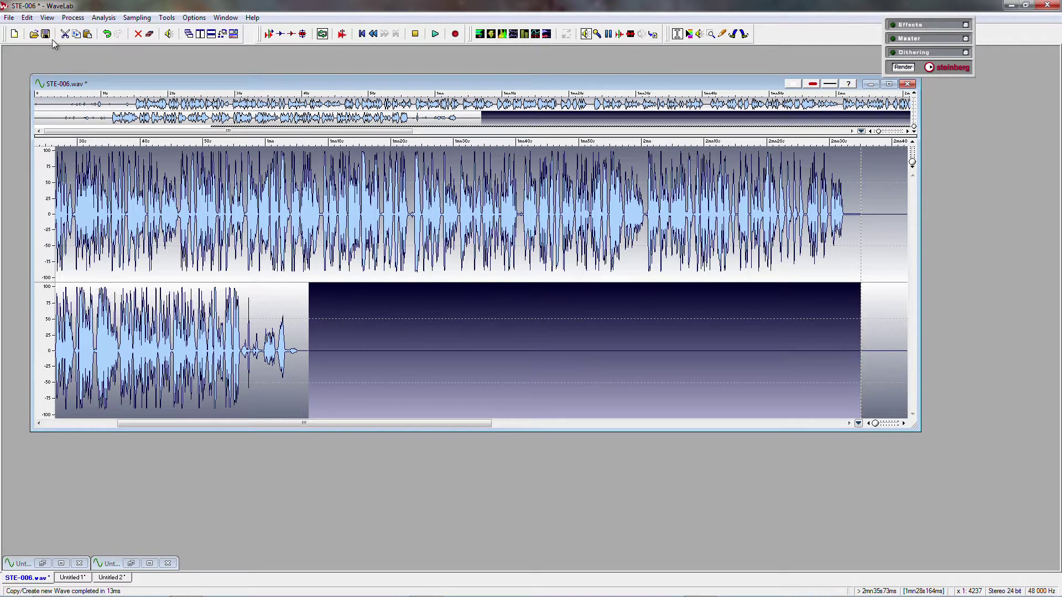
{"action": "left_click", "coordinate": [27, 17]}
{"action": "mouse_move", "coordinate": [117, 255]}
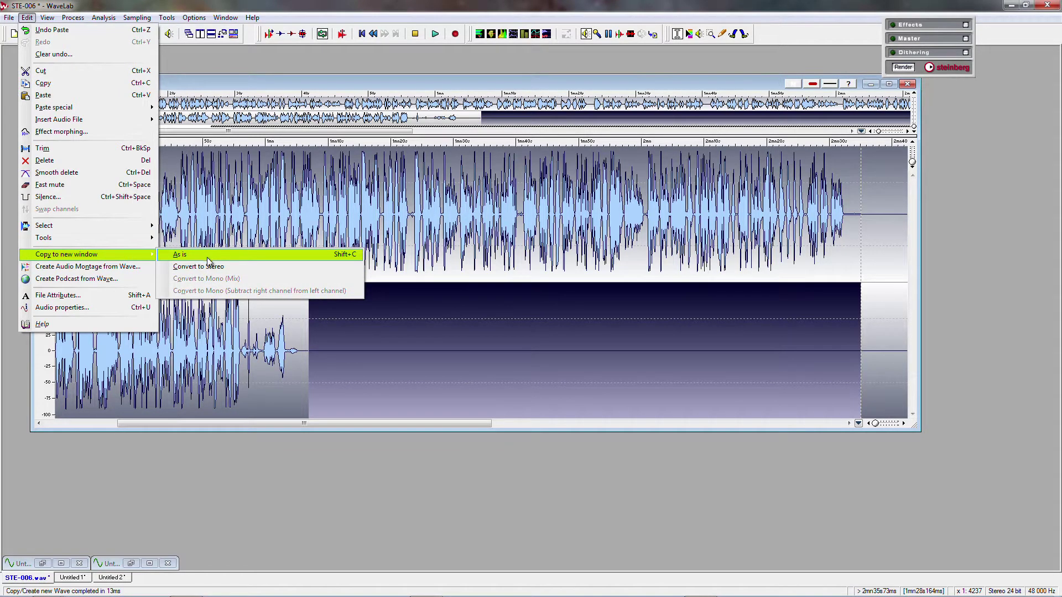
{"action": "left_click", "coordinate": [354, 427]}
{"action": "left_click_drag", "start_coordinate": [354, 427], "coordinate": [225, 447]}
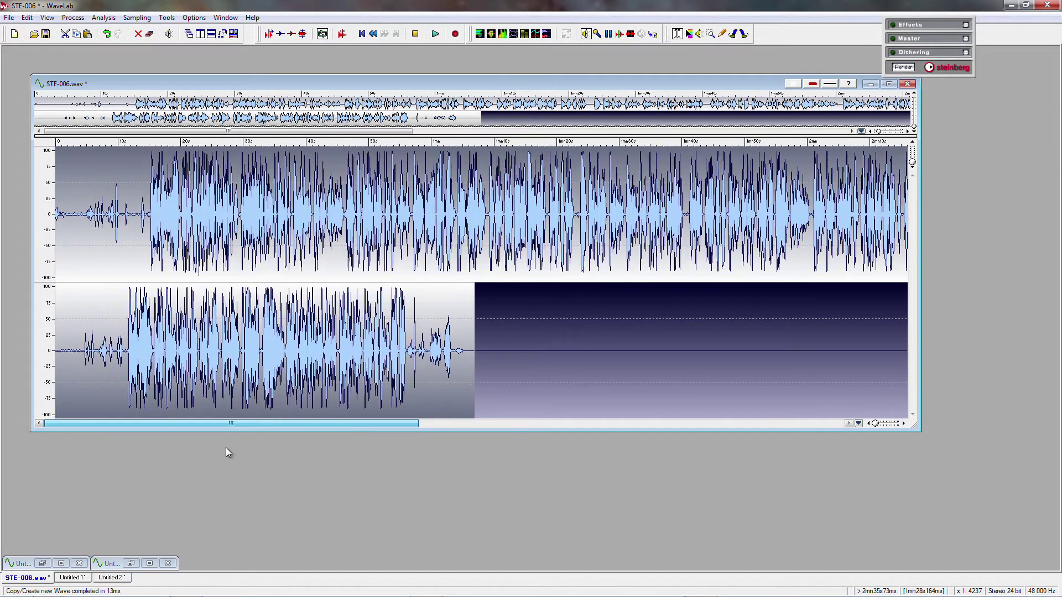
- Restore the Untitled 2 and Untitled 1 windows, and offset Untitled 1 so all three audio windows are cascaded
{"action": "left_click", "coordinate": [133, 563]}
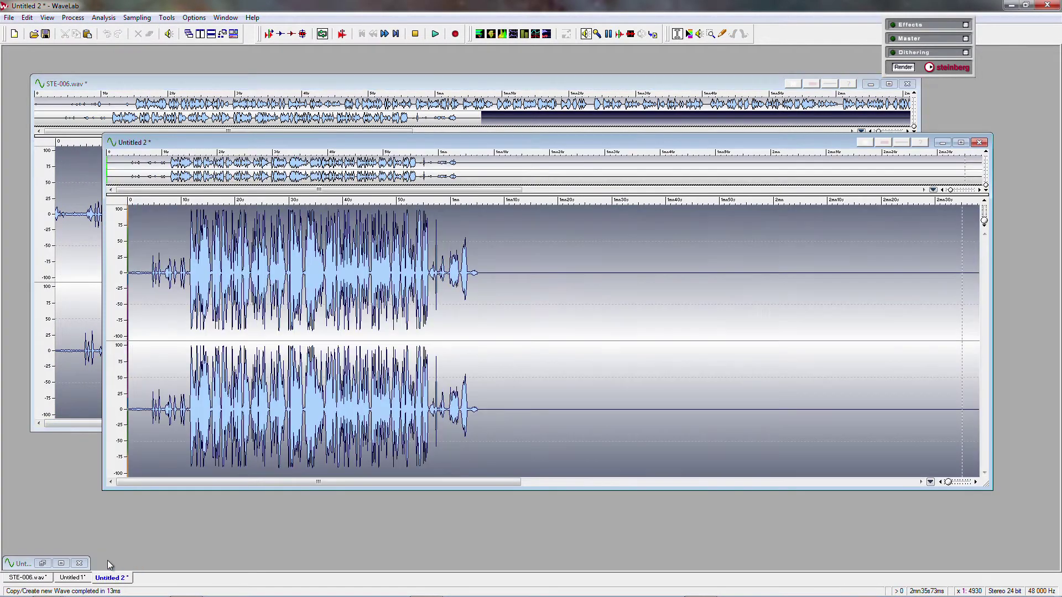
{"action": "left_click", "coordinate": [45, 564]}
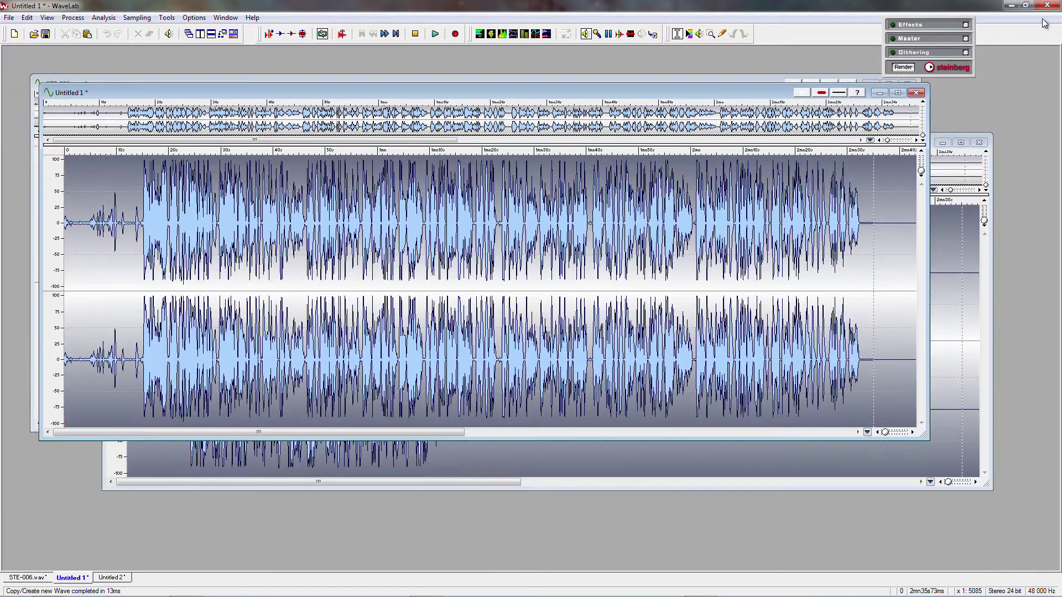
{"action": "left_click", "coordinate": [1045, 18]}
{"action": "left_click_drag", "start_coordinate": [736, 100], "coordinate": [857, 217]}
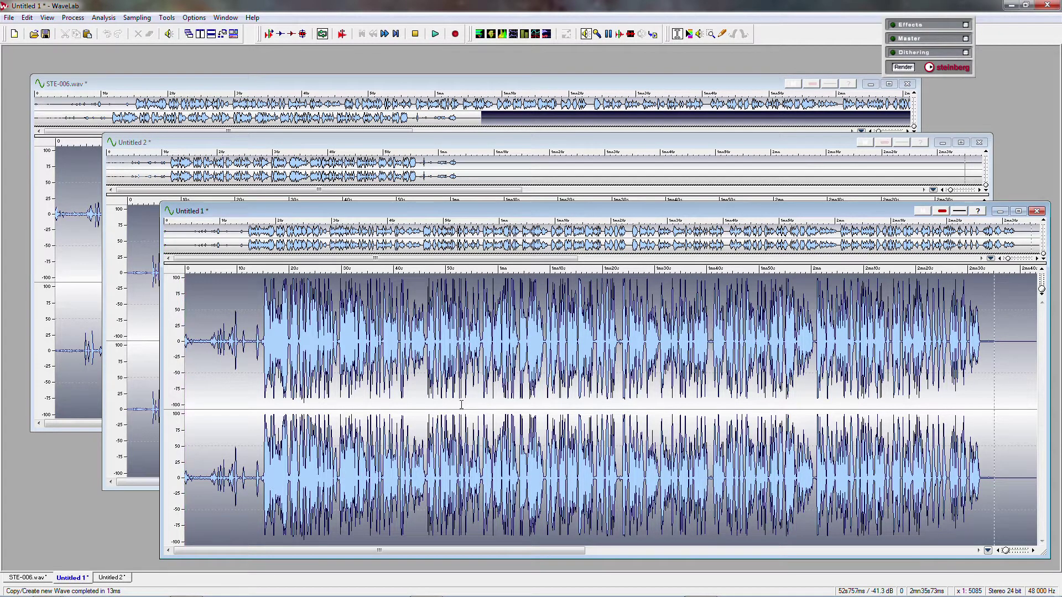
- Bring STE-006.wav to the front, clear its selection and minimize its window
{"action": "left_click", "coordinate": [429, 87]}
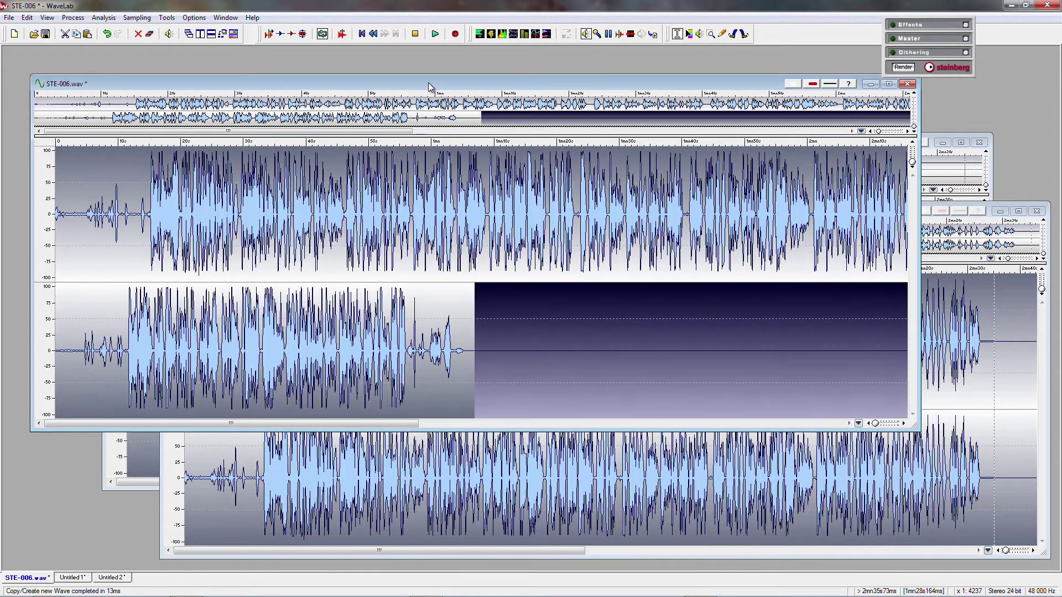
{"action": "left_click", "coordinate": [426, 248]}
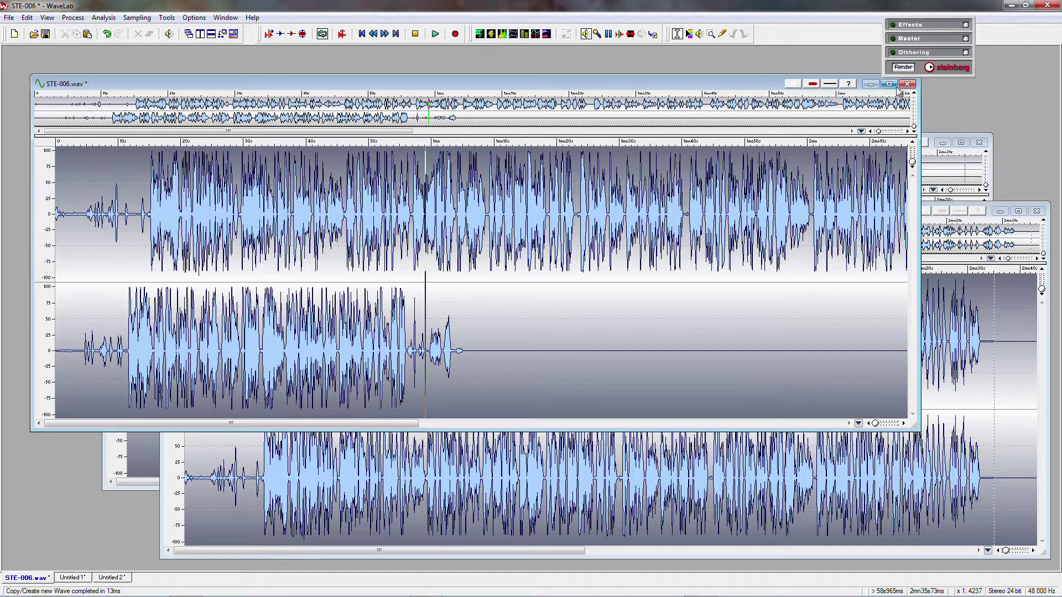
{"action": "left_click", "coordinate": [870, 85]}
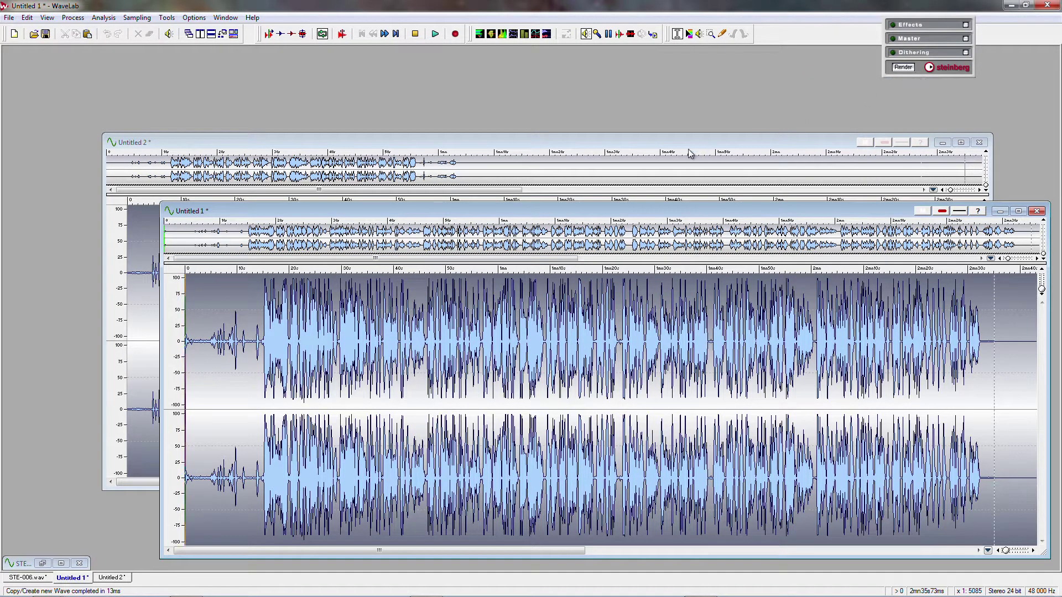
- Bring the Untitled 2 window to the front and move it higher in the workspace
{"action": "left_click", "coordinate": [661, 141]}
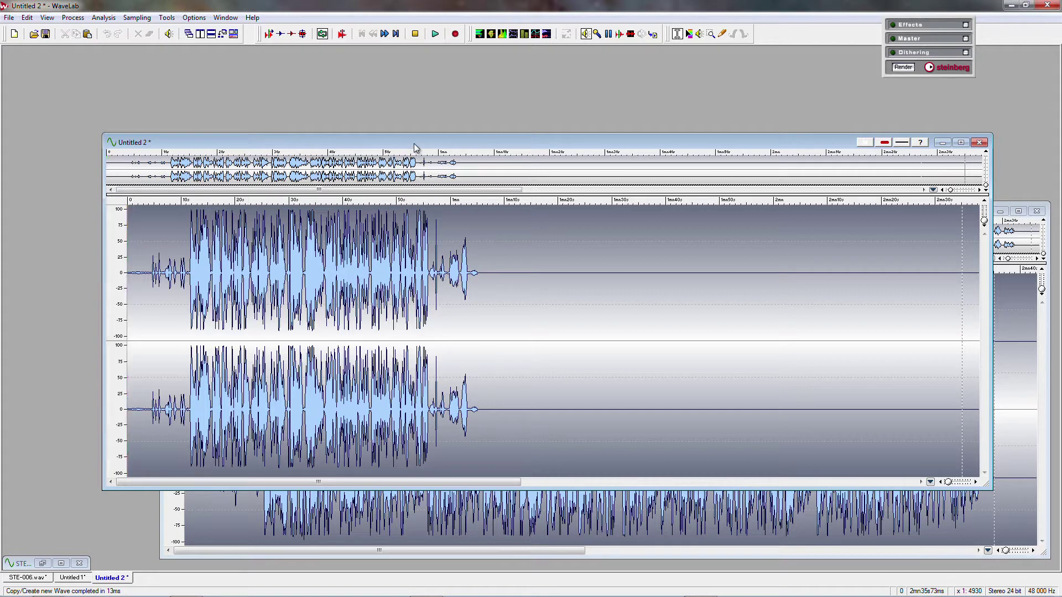
{"action": "left_click_drag", "start_coordinate": [253, 143], "coordinate": [222, 188]}
{"action": "left_click_drag", "start_coordinate": [322, 166], "coordinate": [169, 105]}
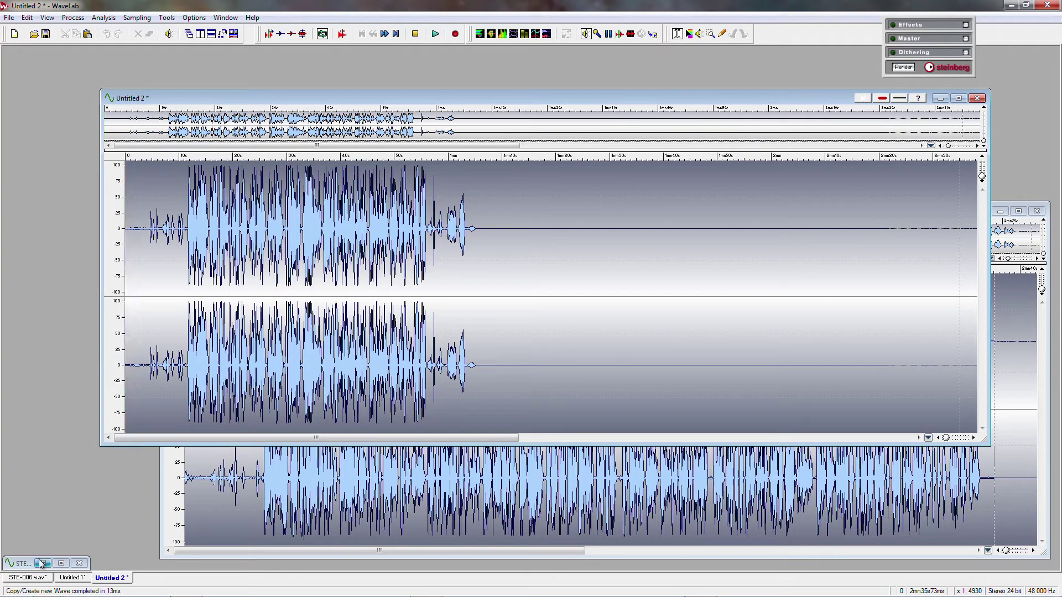
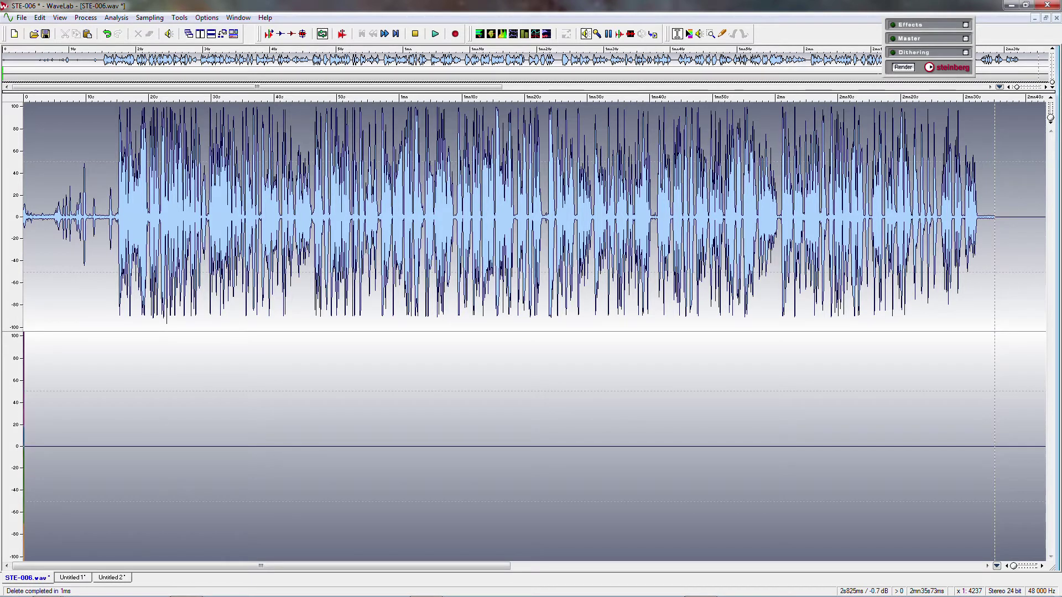
- Select the entire left channel of STE-006.wav, and extend the selection to both channels
{"action": "double_click", "coordinate": [36, 121]}
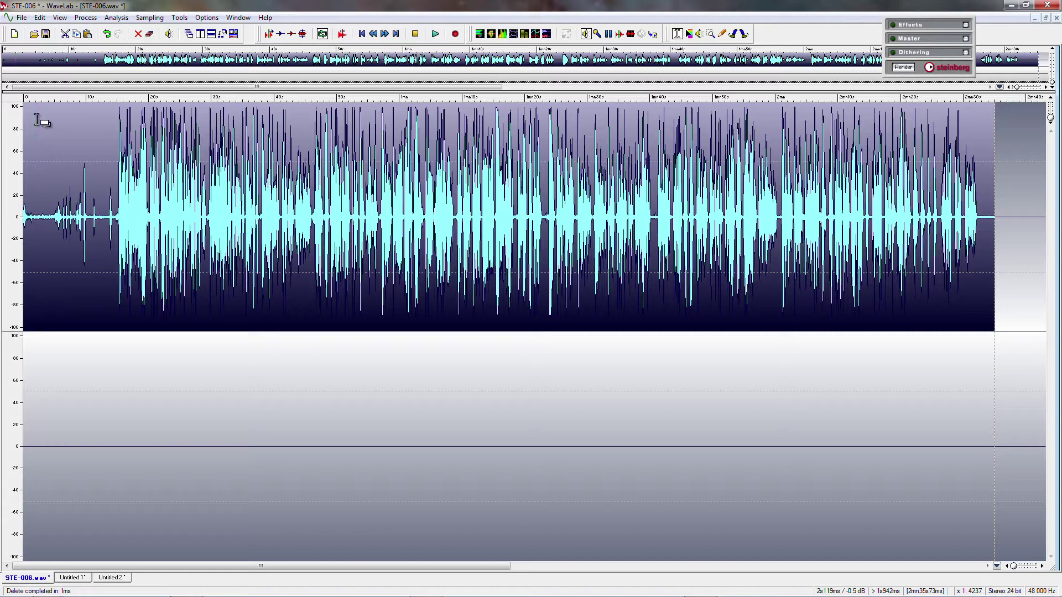
{"action": "left_click", "coordinate": [38, 121]}
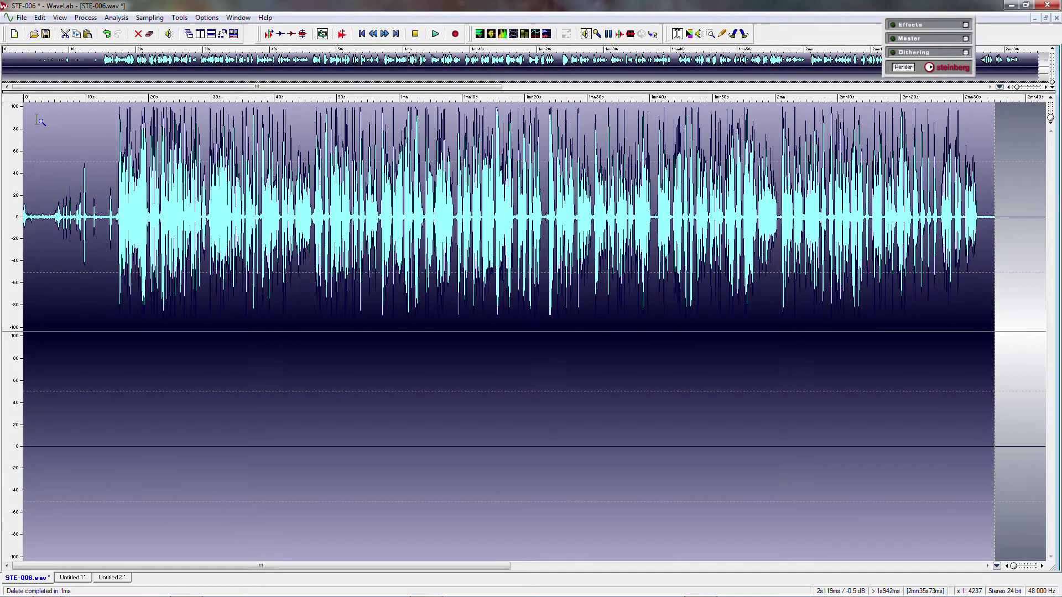
- Select the full length of both channels of STE-006.wav and paste the copied channel audio into them
{"action": "double_click", "coordinate": [43, 335]}
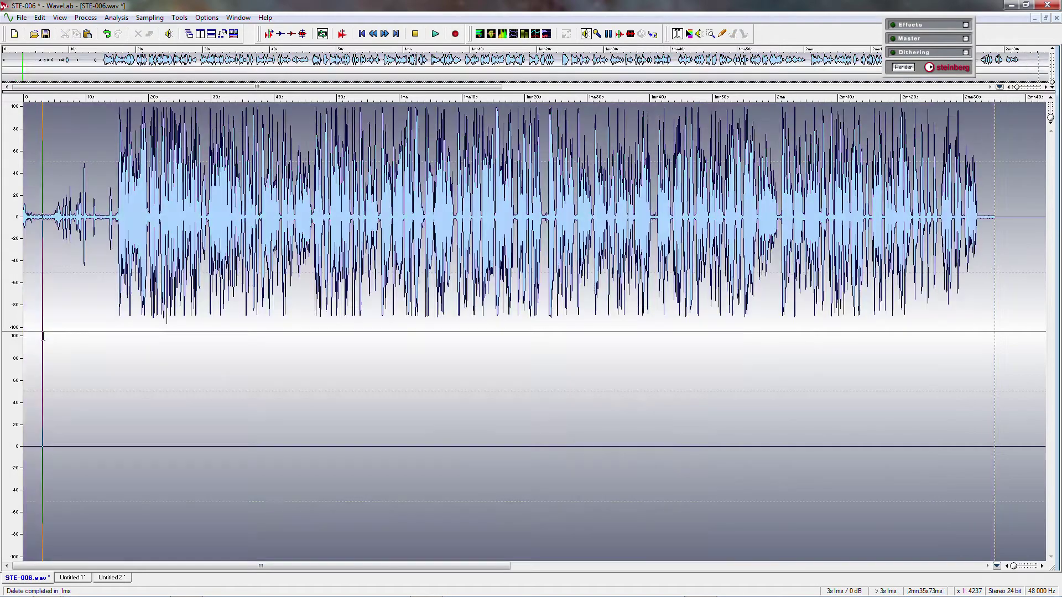
{"action": "double_click", "coordinate": [43, 336]}
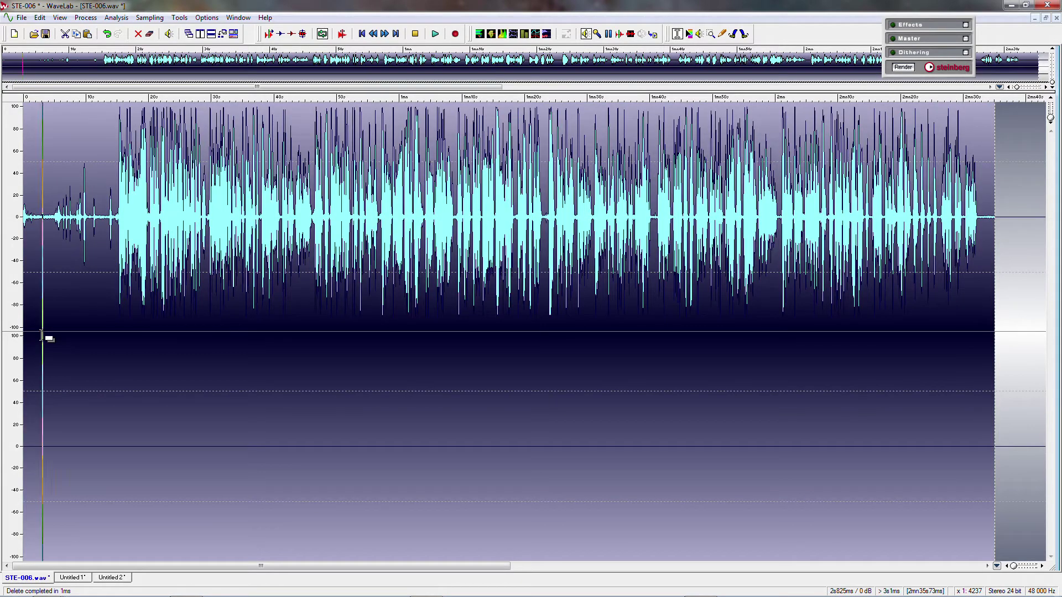
{"action": "key", "text": "ctrl+v"}
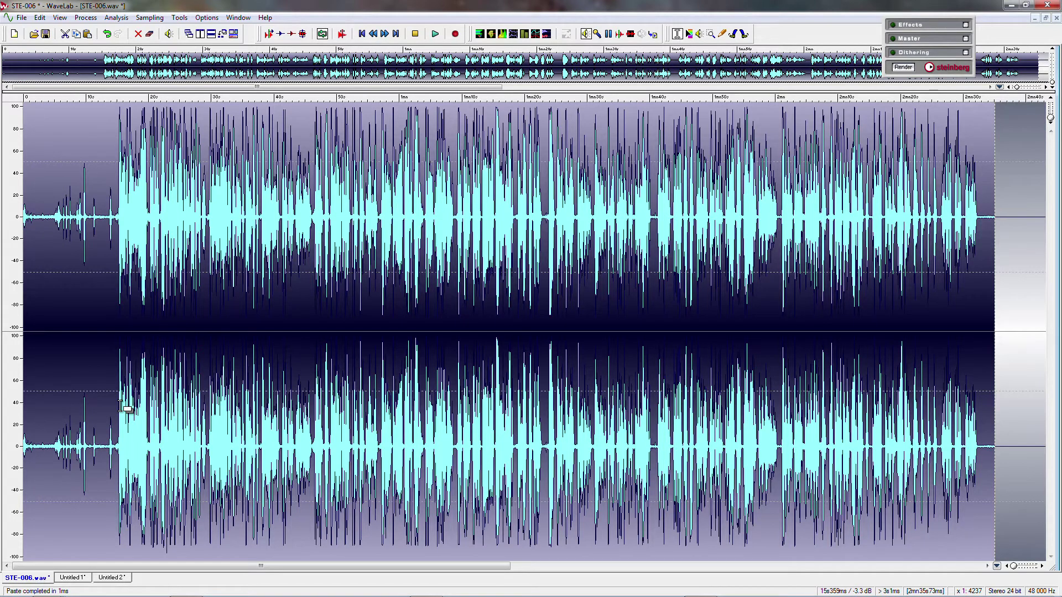
- Clear the selection in STE-006.wav, reselect the entire left channel, and extend the selection to both channels
{"action": "left_click", "coordinate": [98, 466]}
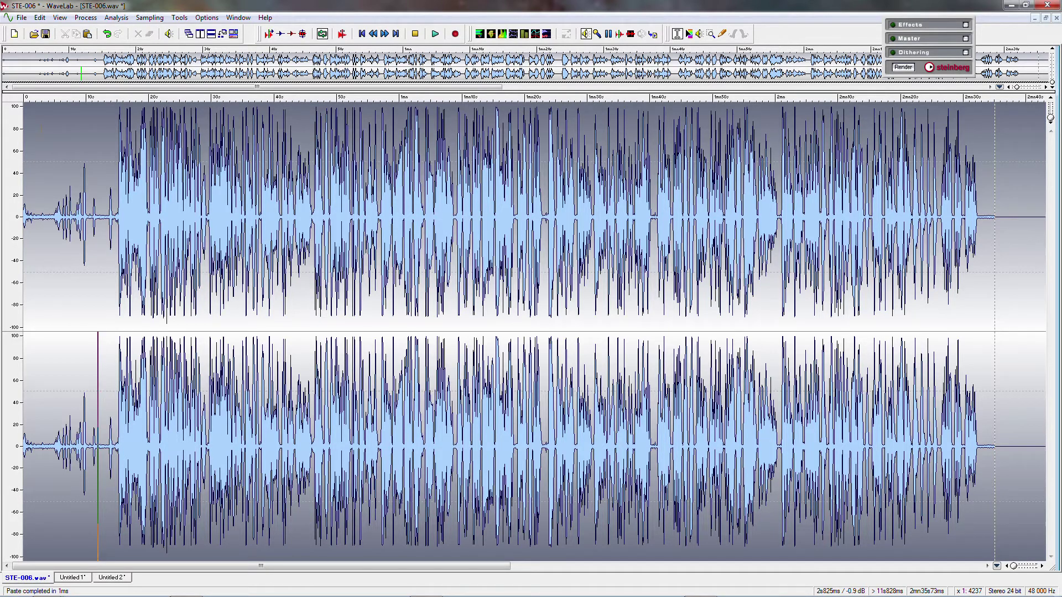
{"action": "double_click", "coordinate": [42, 130]}
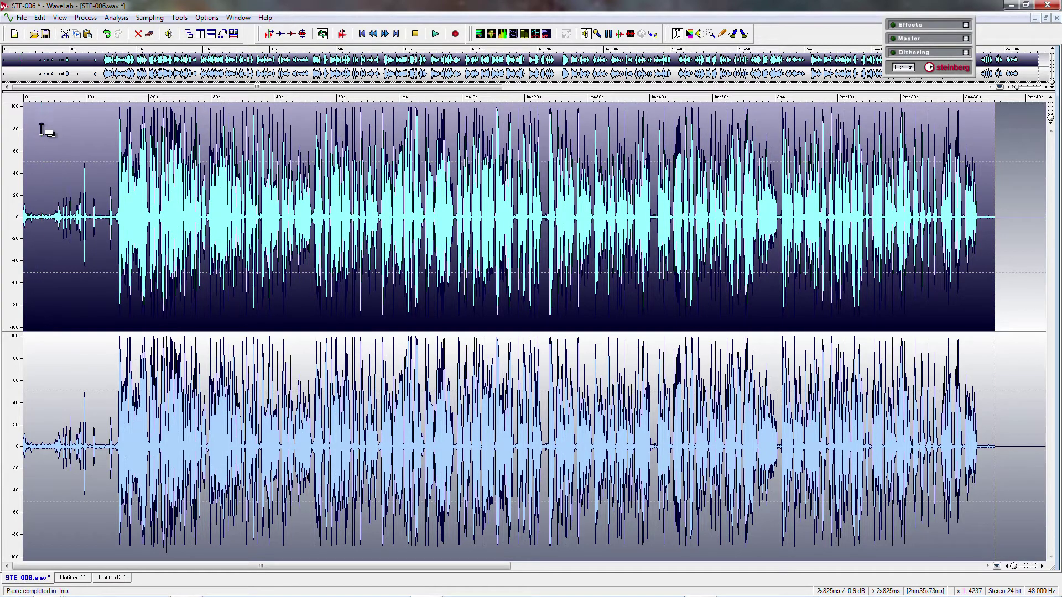
{"action": "double_click", "coordinate": [66, 239]}
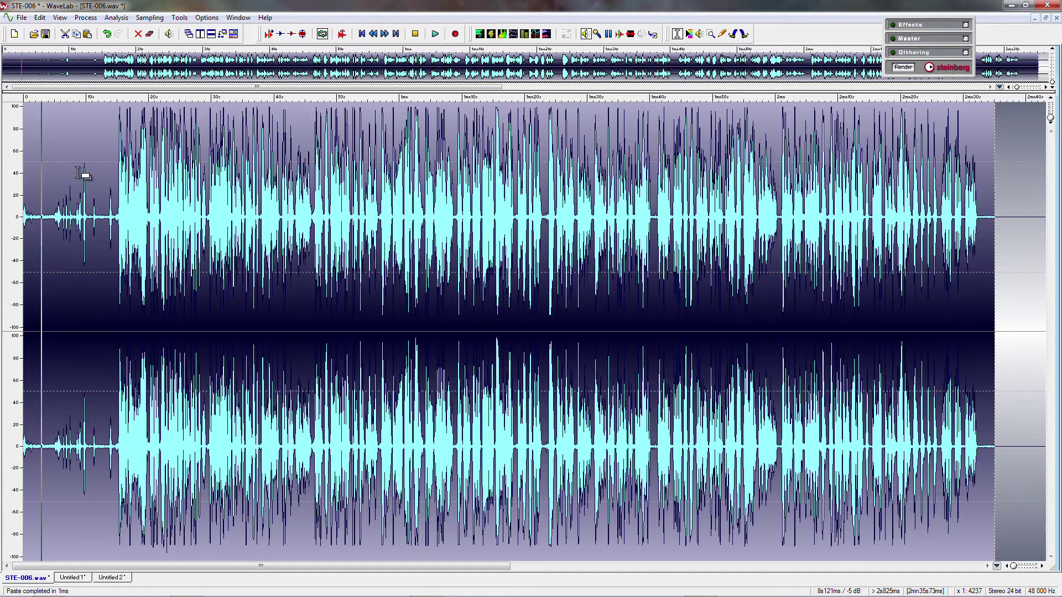
- Examine the output format presets offered when saving STE-006 as a new file, and cancel the save
{"action": "left_click", "coordinate": [21, 17]}
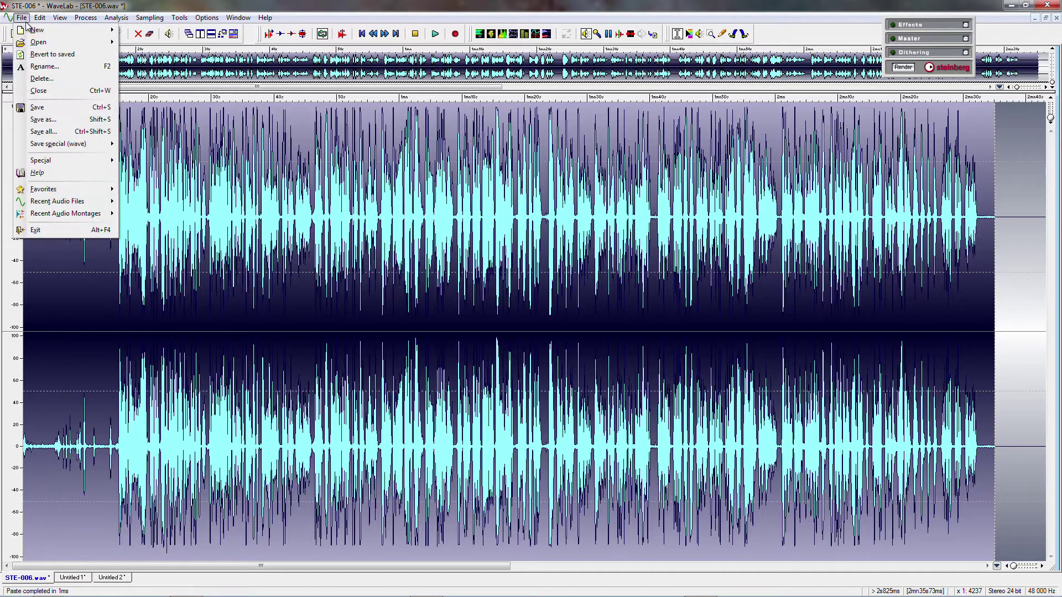
{"action": "left_click", "coordinate": [63, 122]}
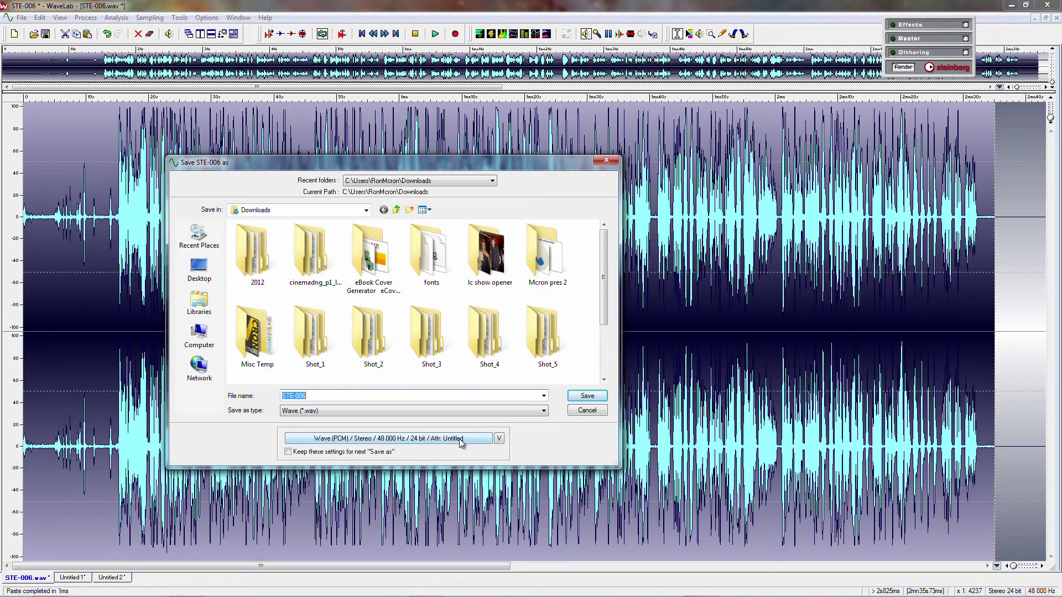
{"action": "left_click", "coordinate": [498, 439]}
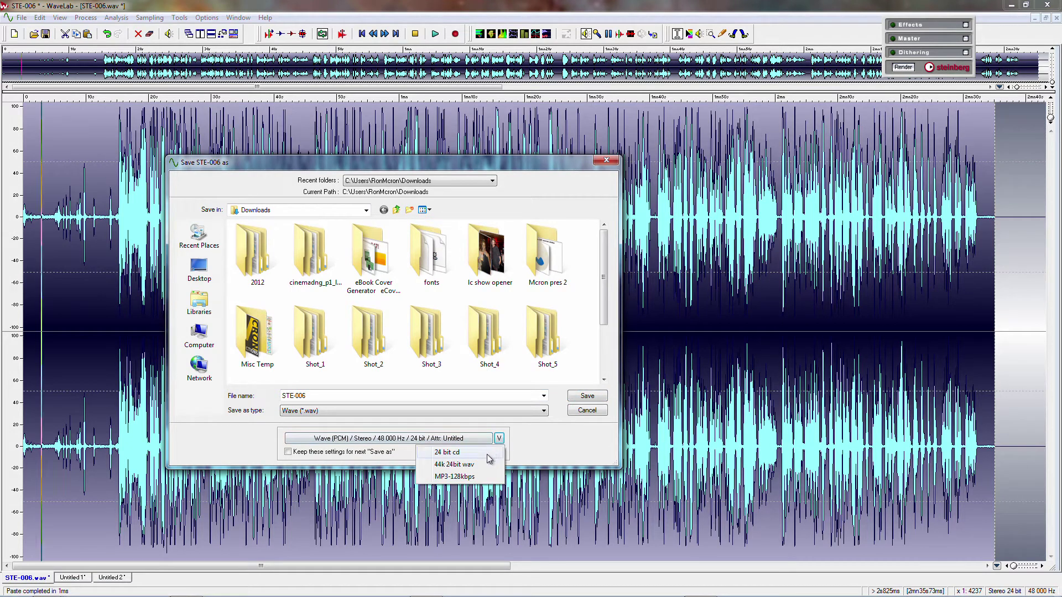
{"action": "left_click", "coordinate": [588, 411]}
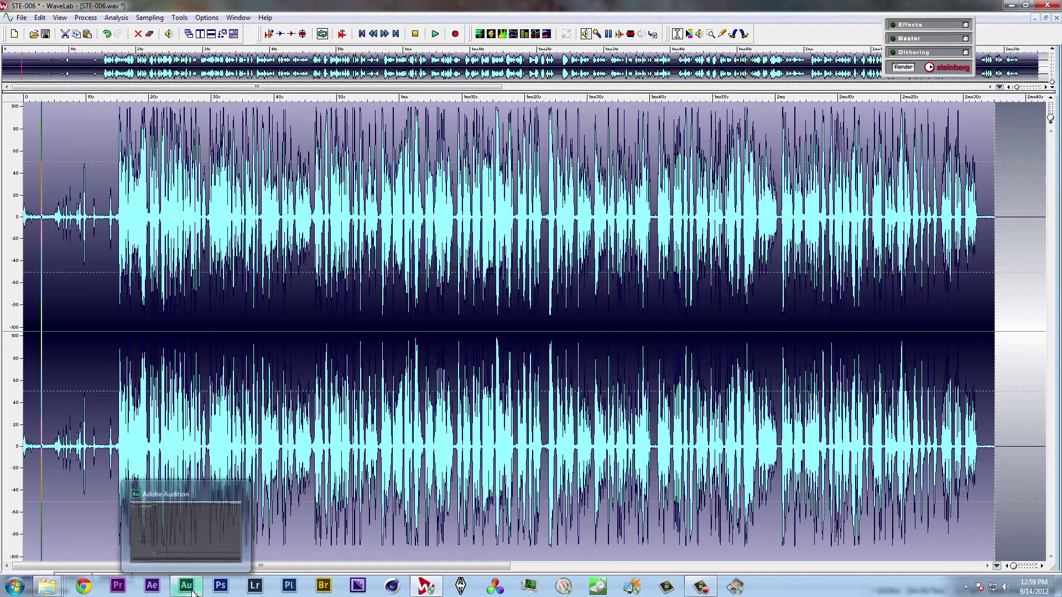
- Switch to Adobe Audition and decline to open the Audio Hardware preferences
{"action": "left_click", "coordinate": [188, 588]}
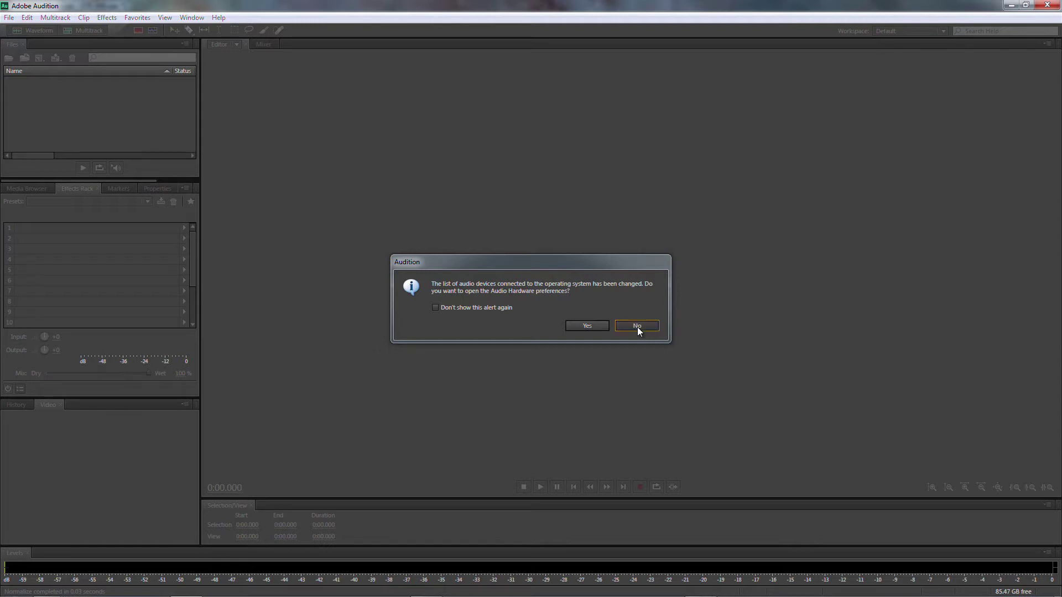
{"action": "left_click", "coordinate": [637, 325]}
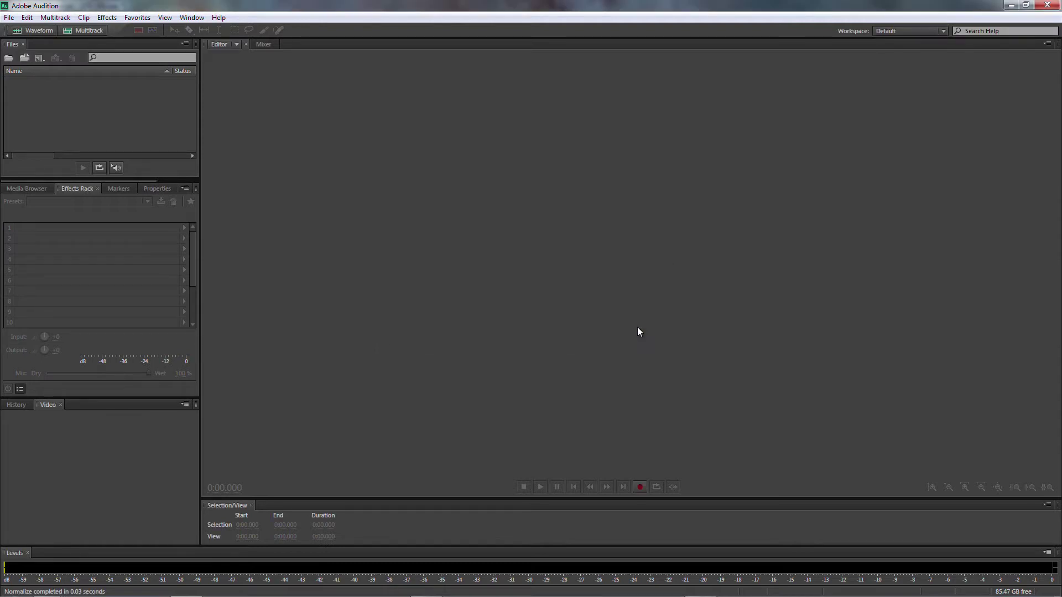
- Open STE-004 from the client's "audio for sync" folder on the Storage (F:) drive
{"action": "double_click", "coordinate": [69, 101]}
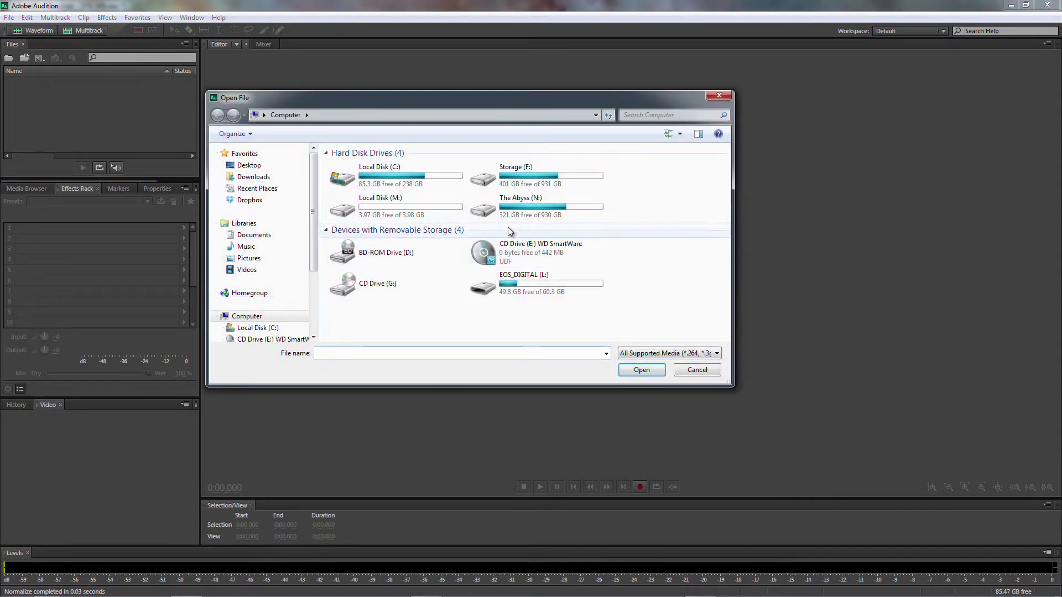
{"action": "double_click", "coordinate": [512, 176]}
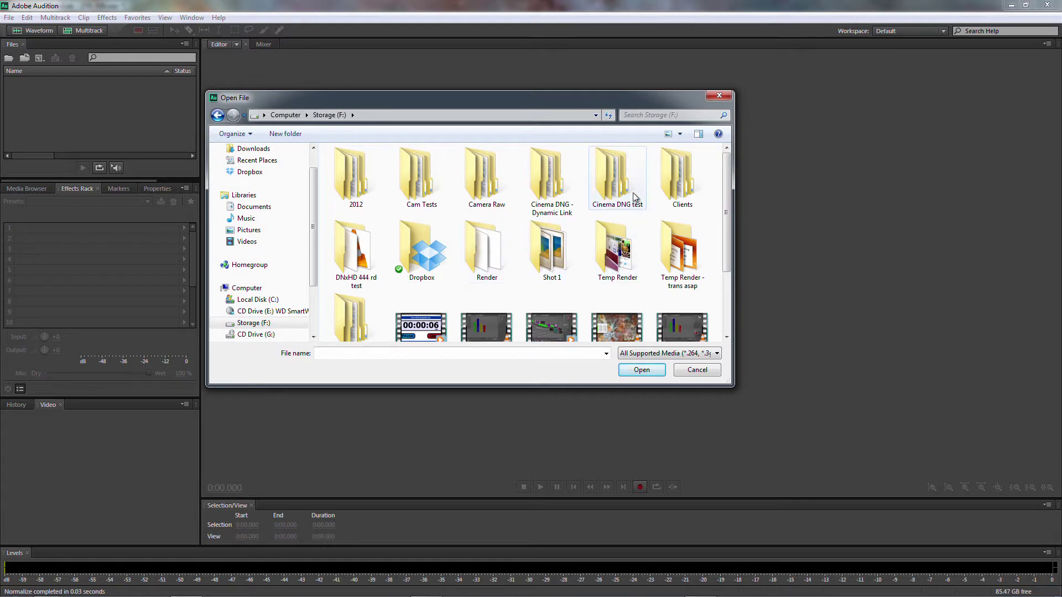
{"action": "double_click", "coordinate": [684, 177]}
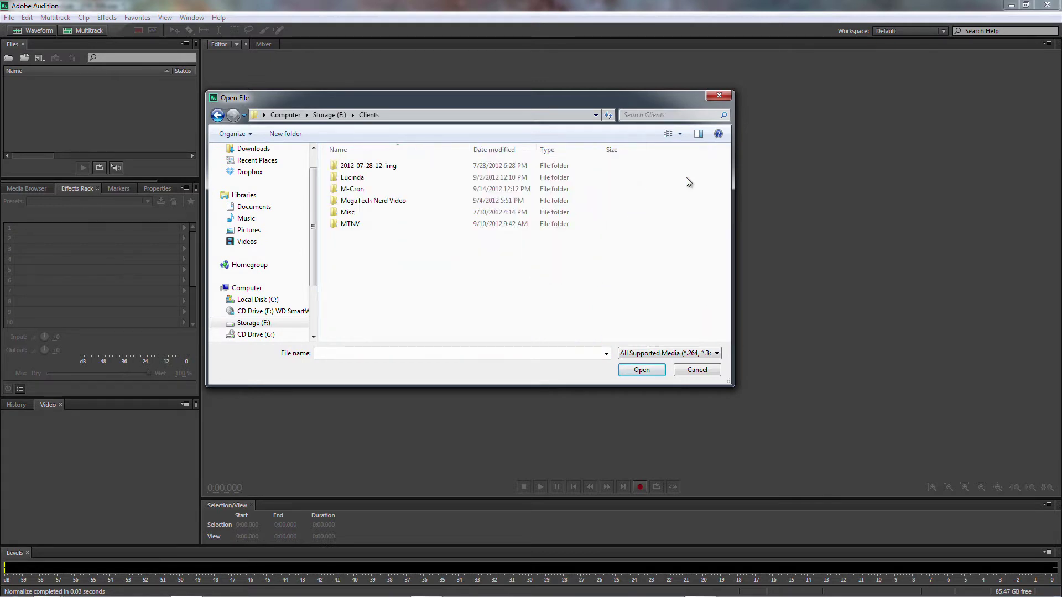
{"action": "double_click", "coordinate": [396, 178]}
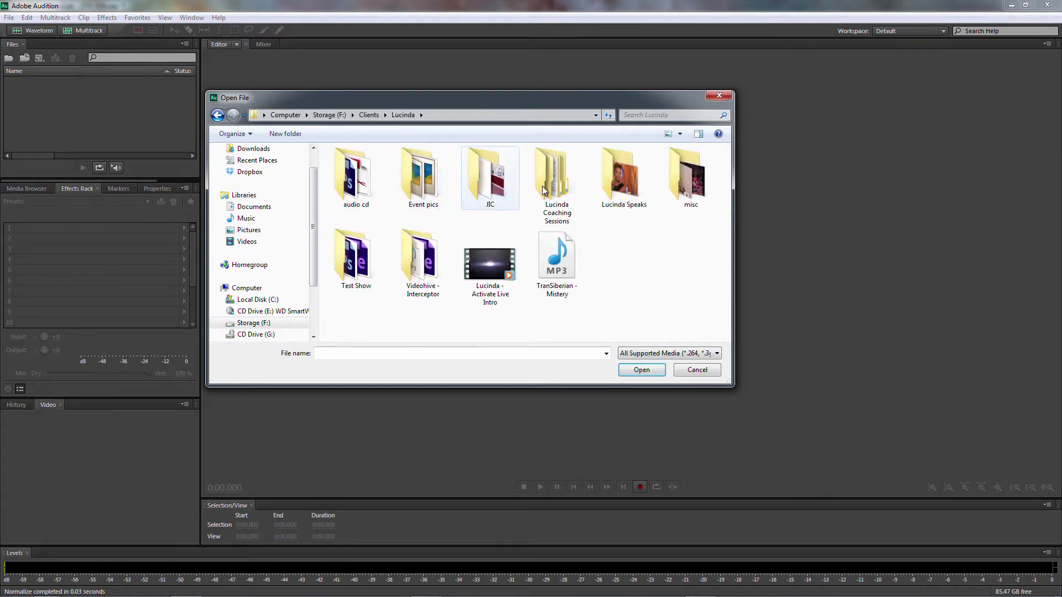
{"action": "double_click", "coordinate": [623, 184]}
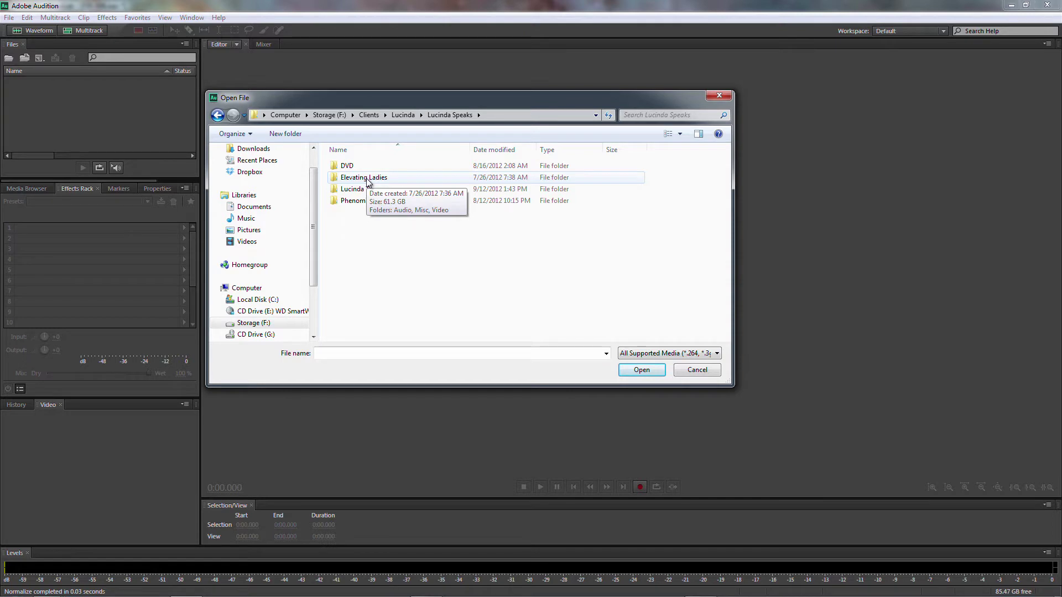
{"action": "double_click", "coordinate": [355, 191]}
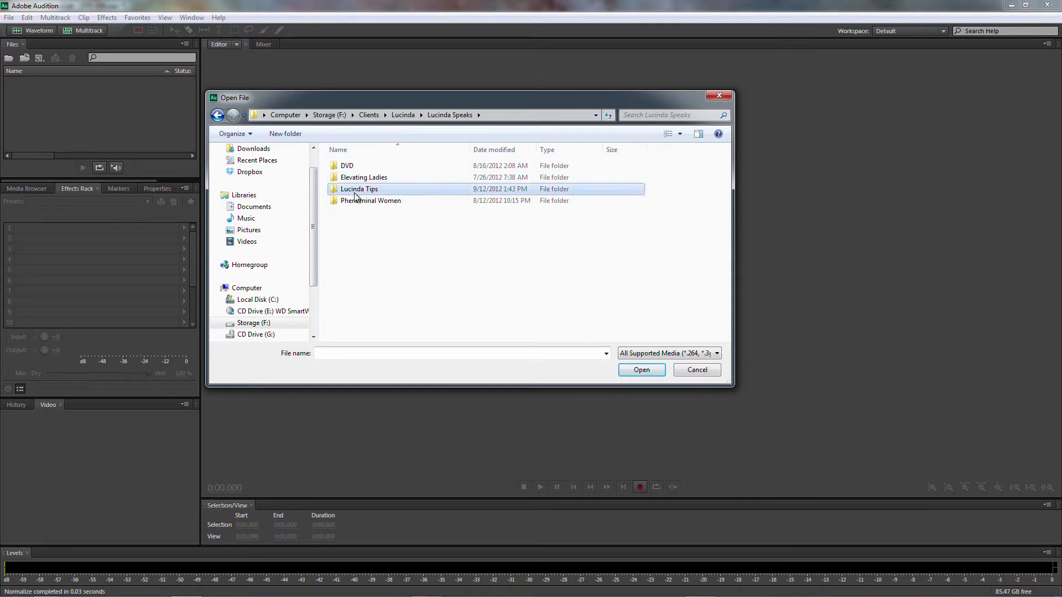
{"action": "double_click", "coordinate": [362, 189]}
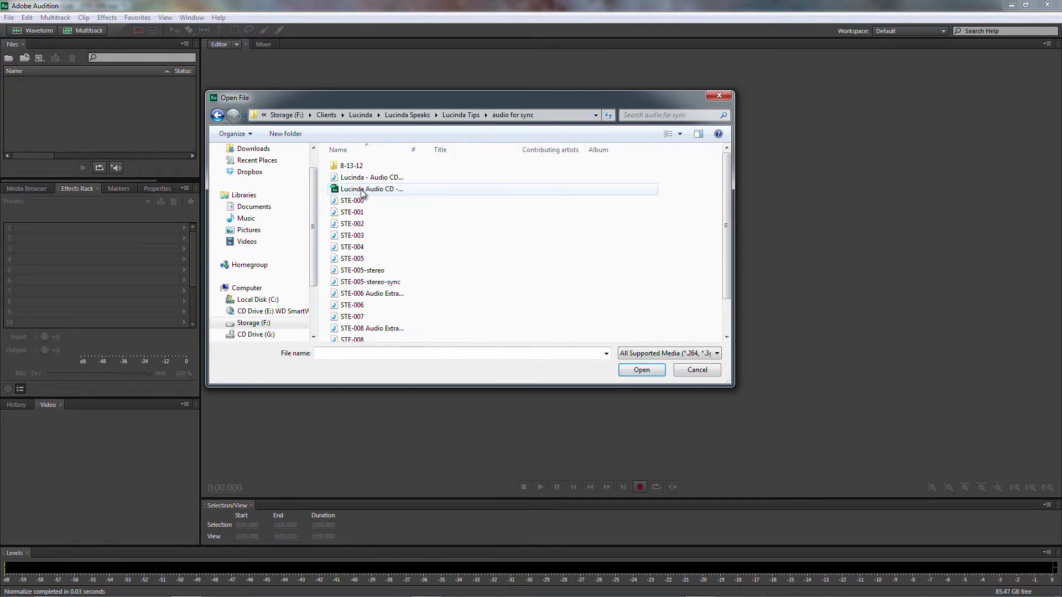
{"action": "left_click", "coordinate": [358, 247]}
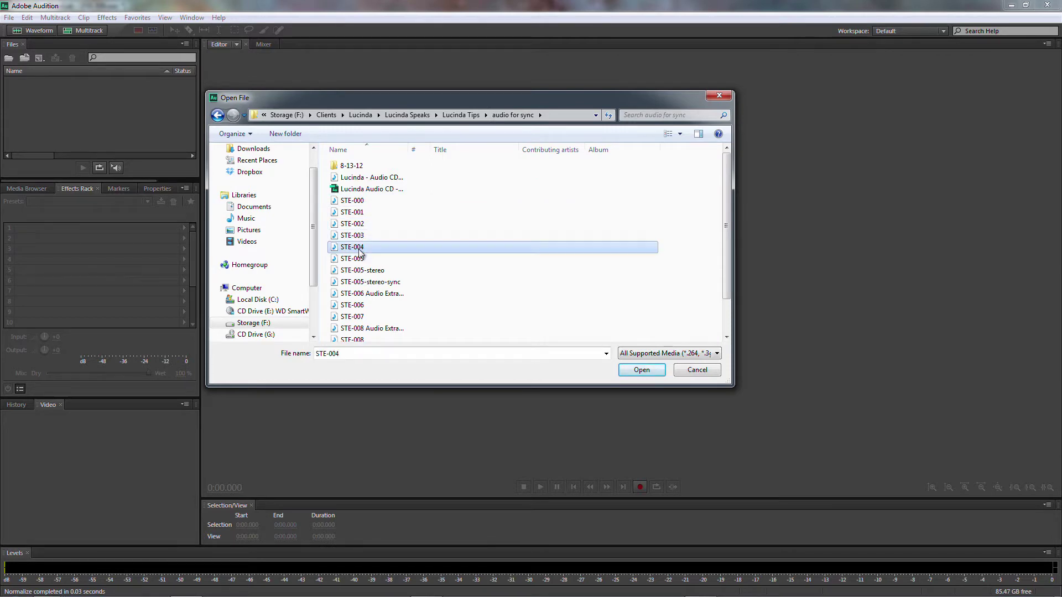
{"action": "left_click", "coordinate": [642, 370]}
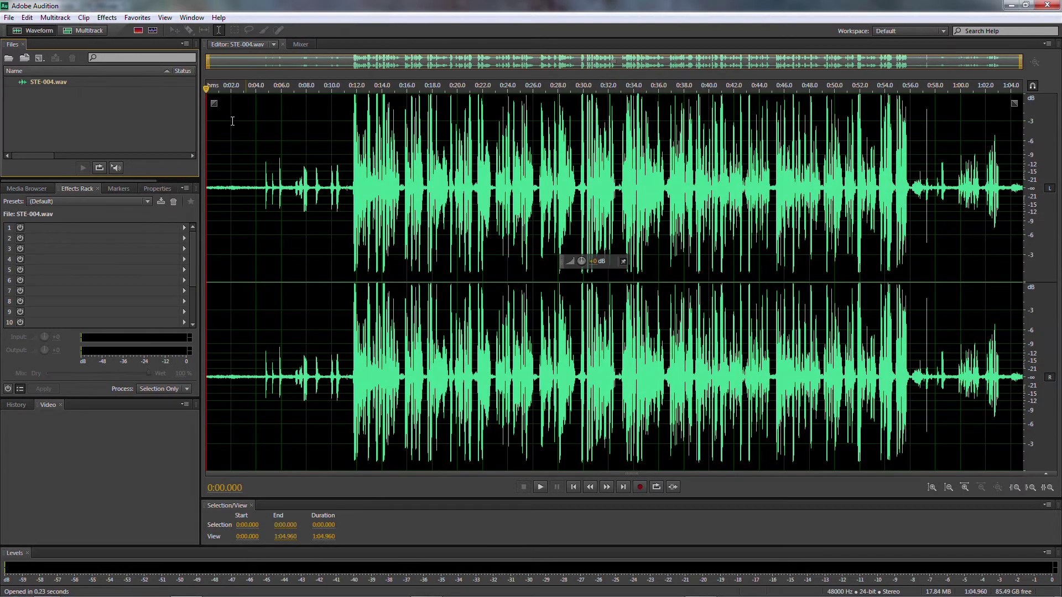
- Open STE-002 from the same "audio for sync" folder
{"action": "double_click", "coordinate": [71, 111]}
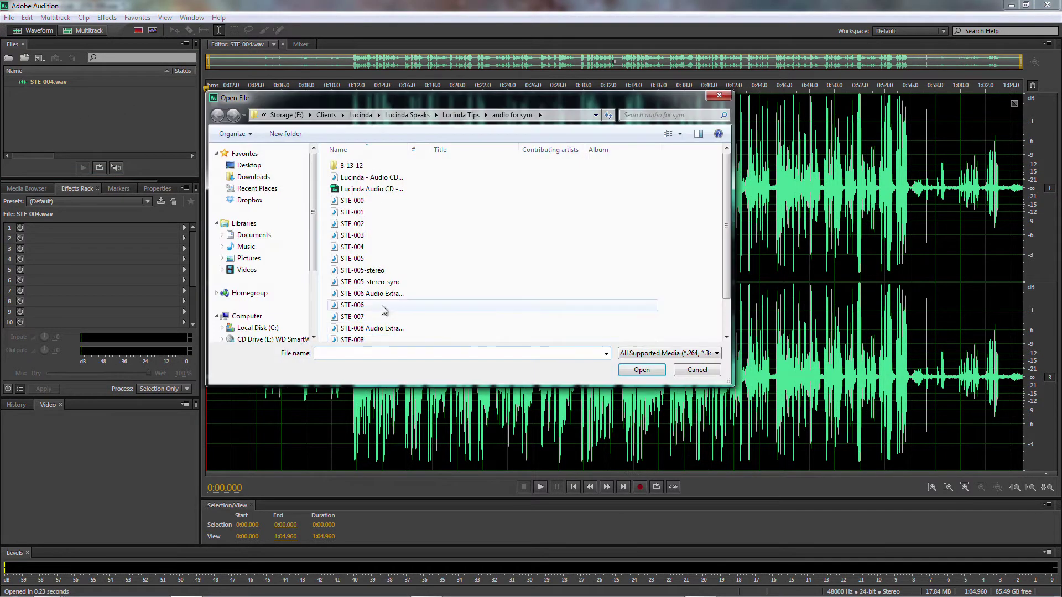
{"action": "left_click", "coordinate": [360, 226]}
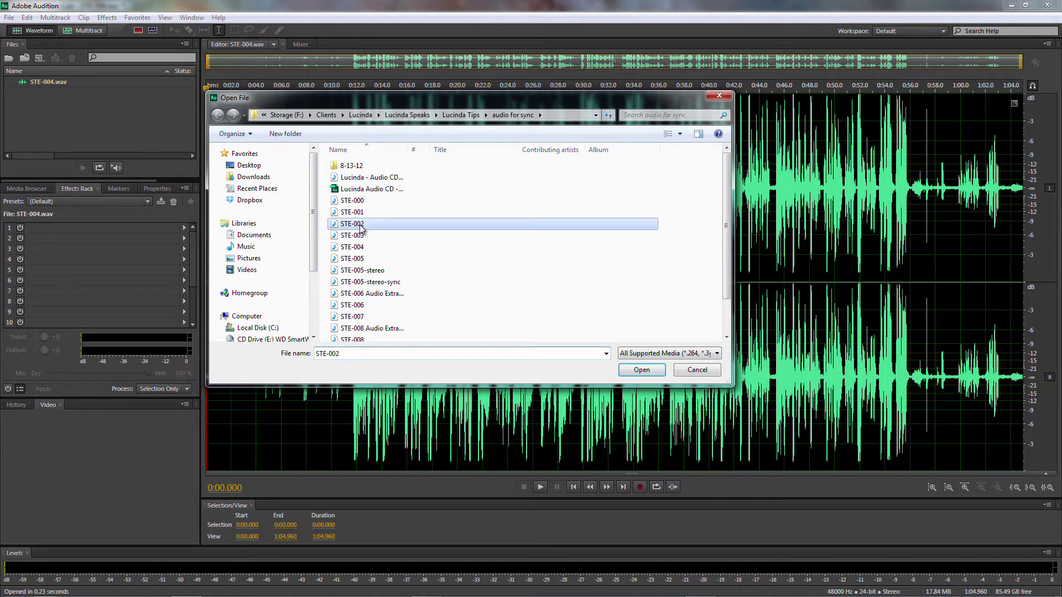
{"action": "left_click", "coordinate": [641, 369]}
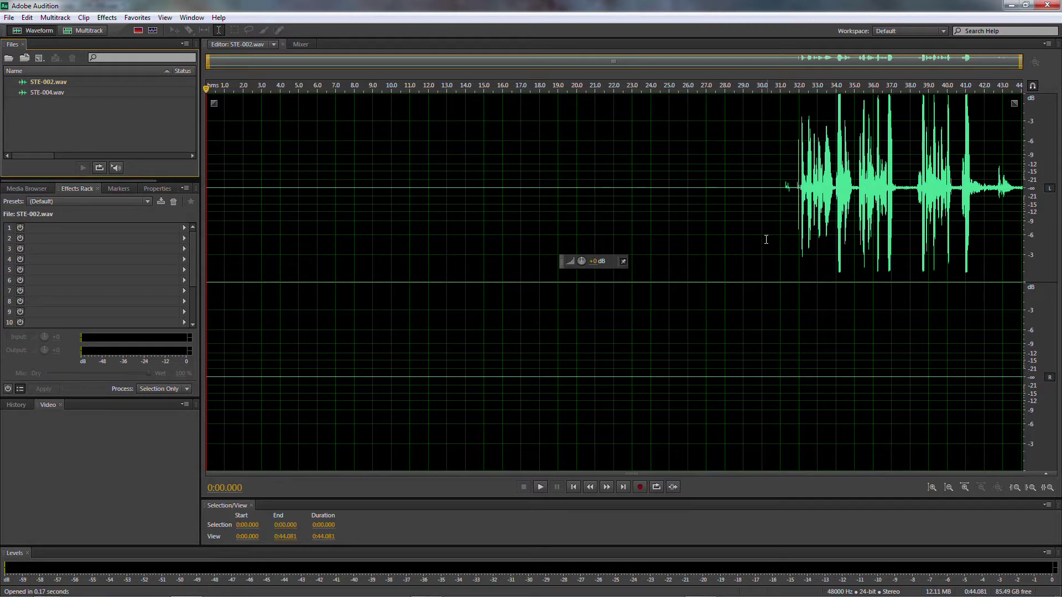
- Disable the left channel of STE-002.wav and enable it again
{"action": "left_click", "coordinate": [1049, 190]}
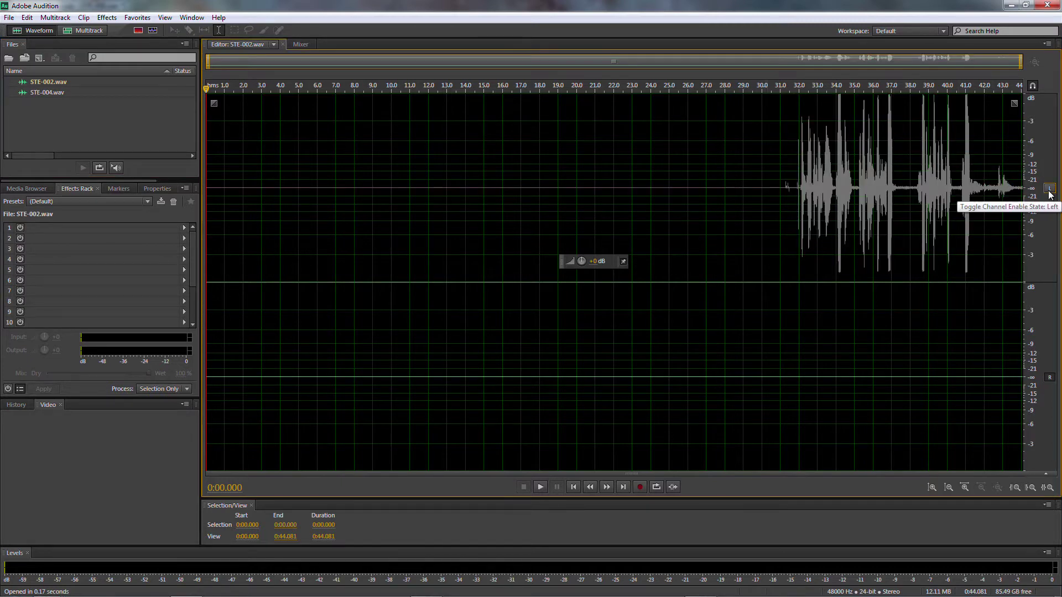
{"action": "left_click", "coordinate": [1049, 190]}
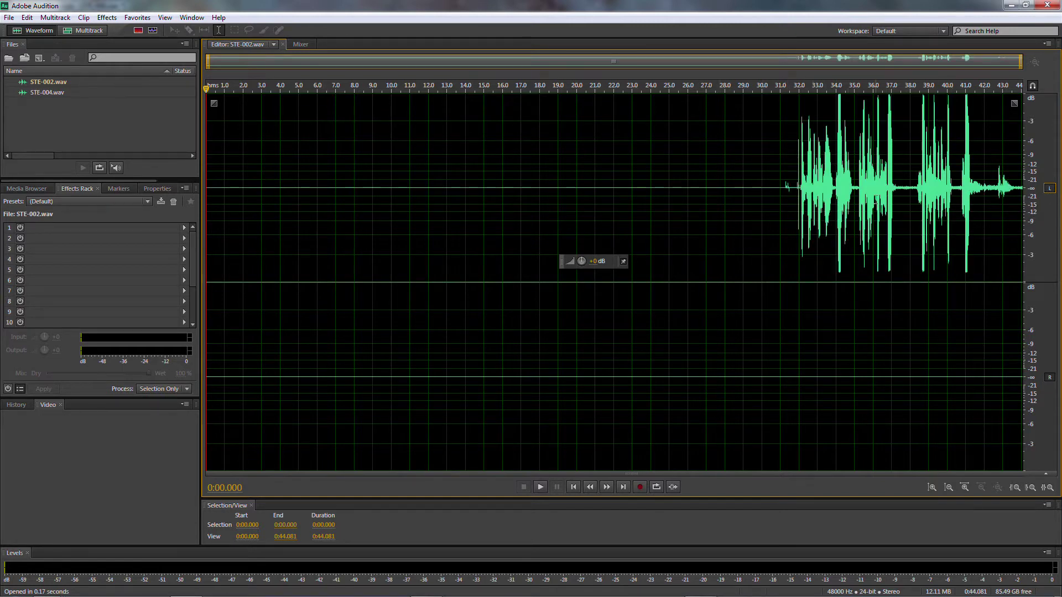
- Select the entire STE-002.wav waveform and extract its channels to mono files
{"action": "right_click", "coordinate": [875, 201]}
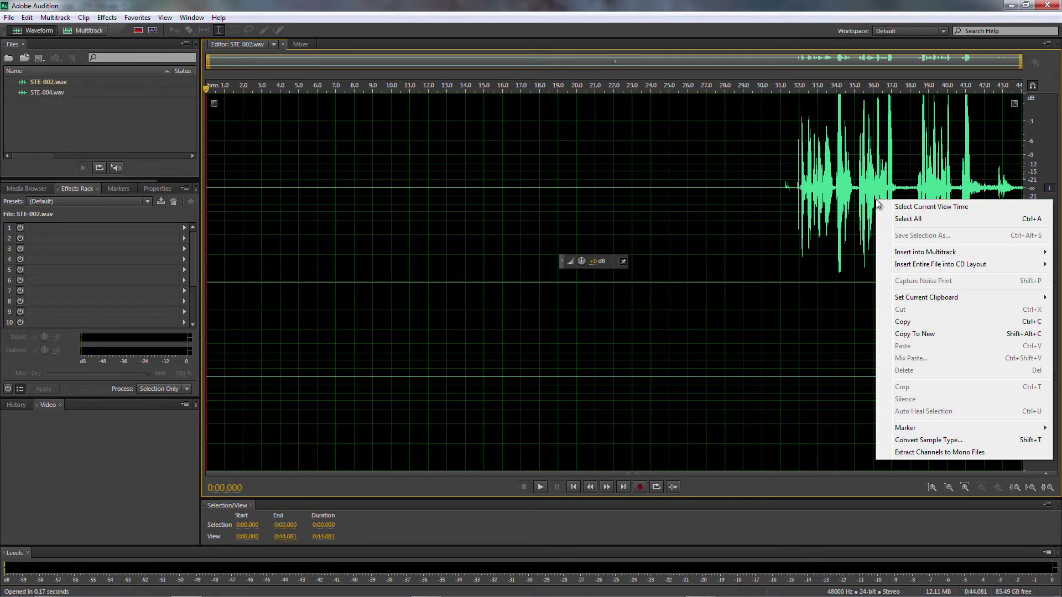
{"action": "left_click", "coordinate": [841, 188]}
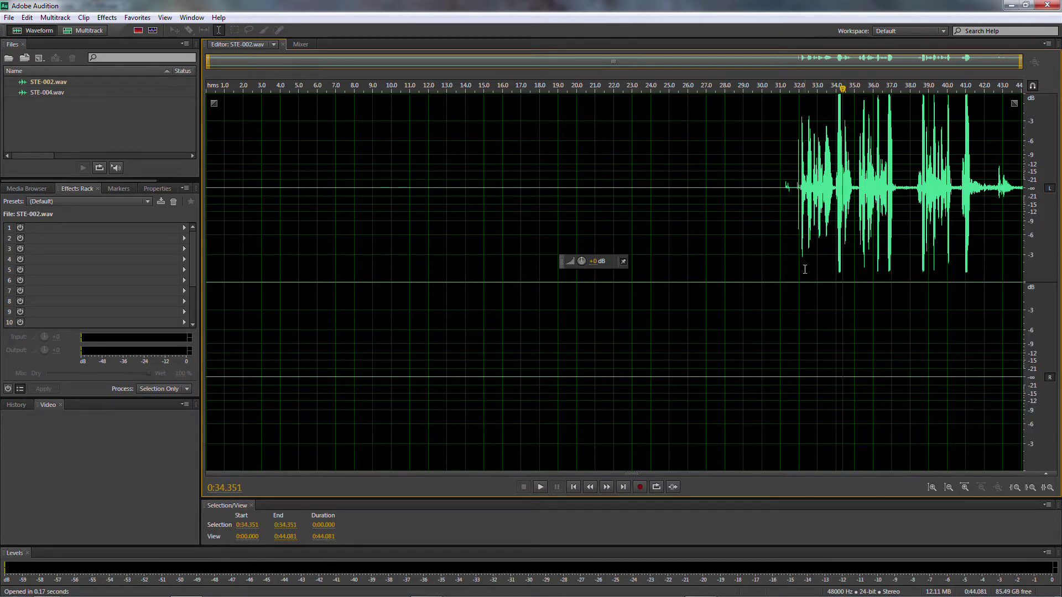
{"action": "key", "text": "ctrl+a"}
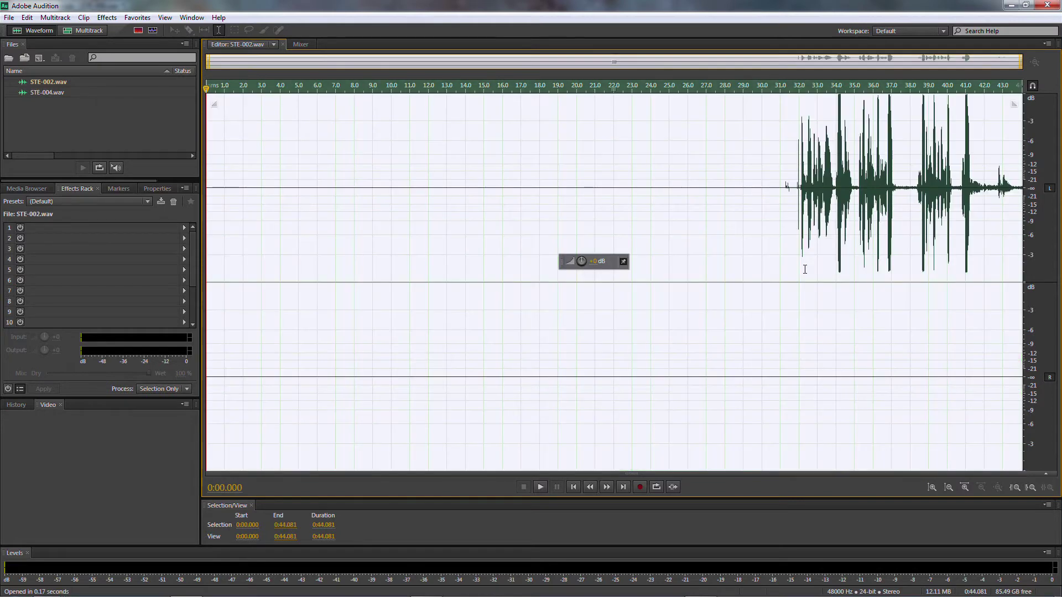
{"action": "right_click", "coordinate": [804, 268]}
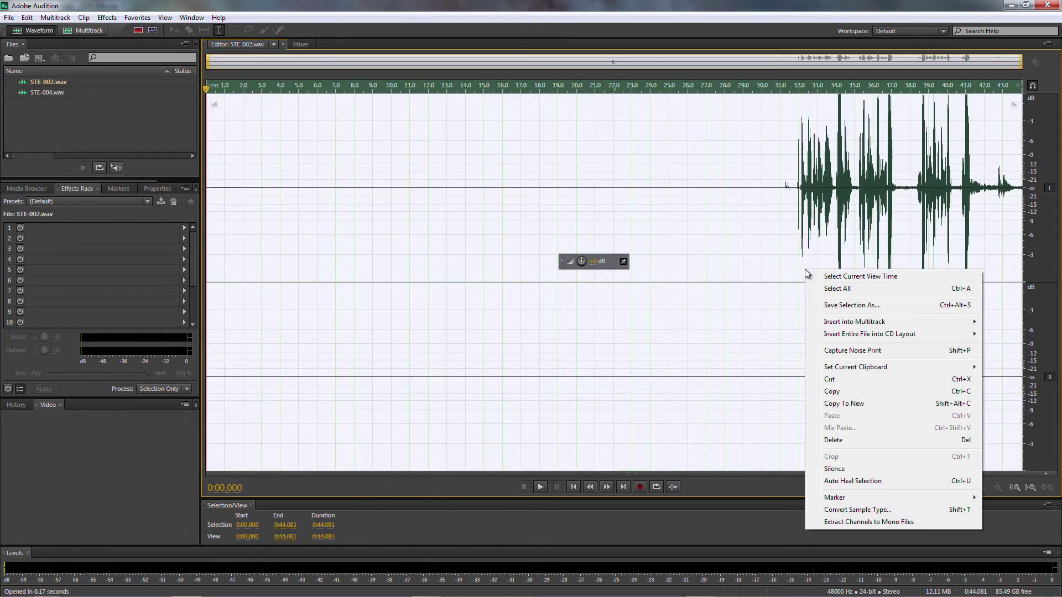
{"action": "left_click", "coordinate": [843, 523]}
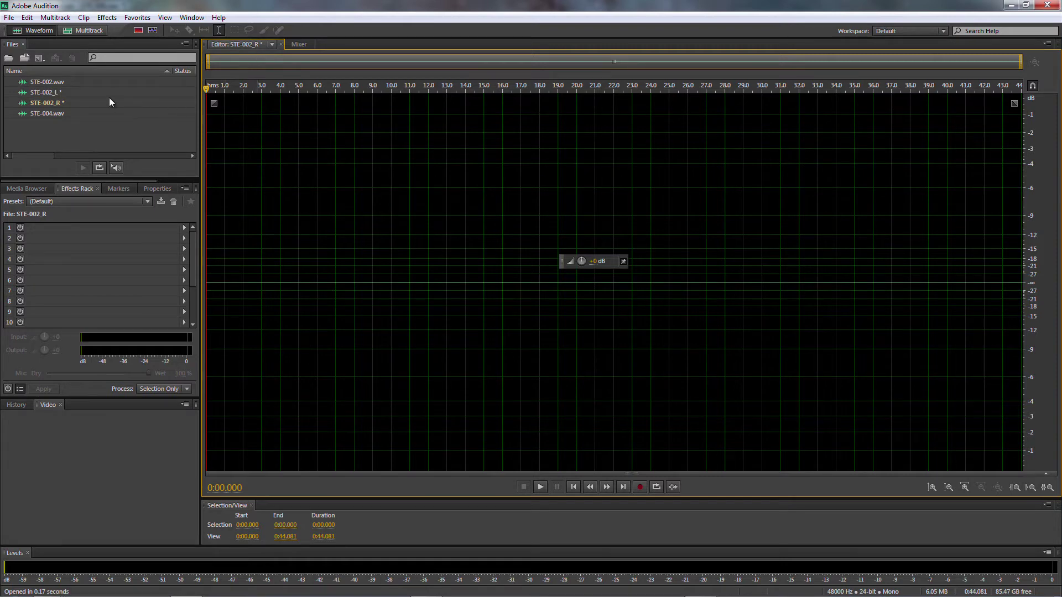
- Open STE-002_L in the editor, select its entire waveform and convert it to stereo
{"action": "double_click", "coordinate": [58, 92]}
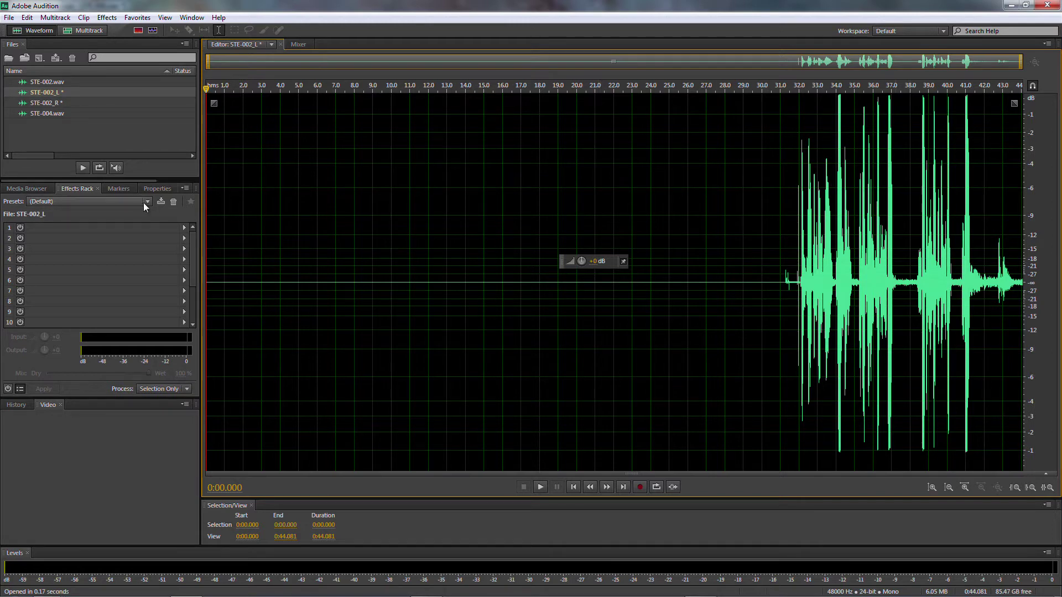
{"action": "double_click", "coordinate": [260, 236]}
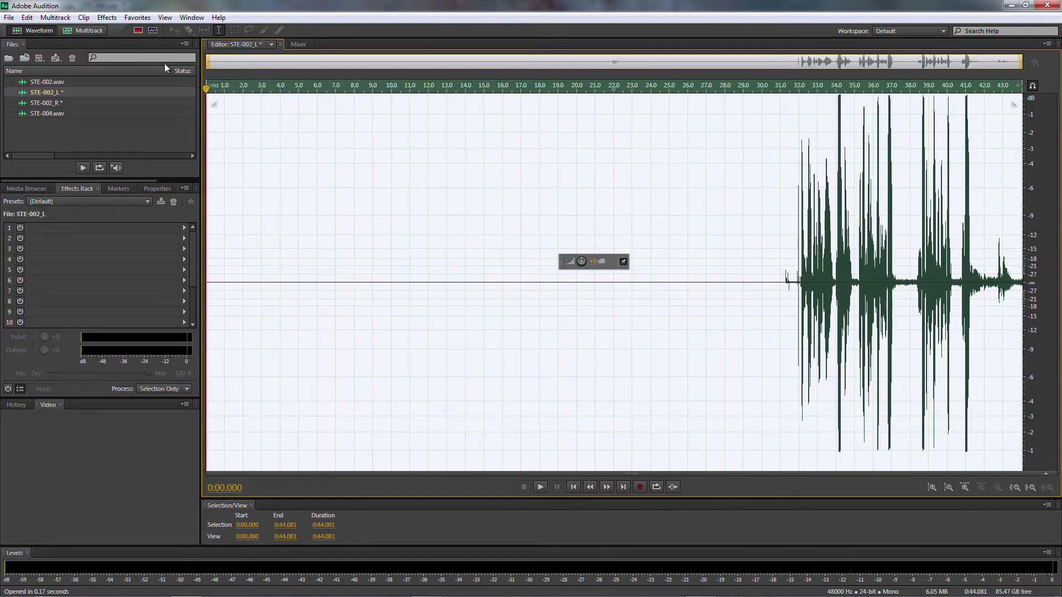
{"action": "left_click", "coordinate": [108, 18]}
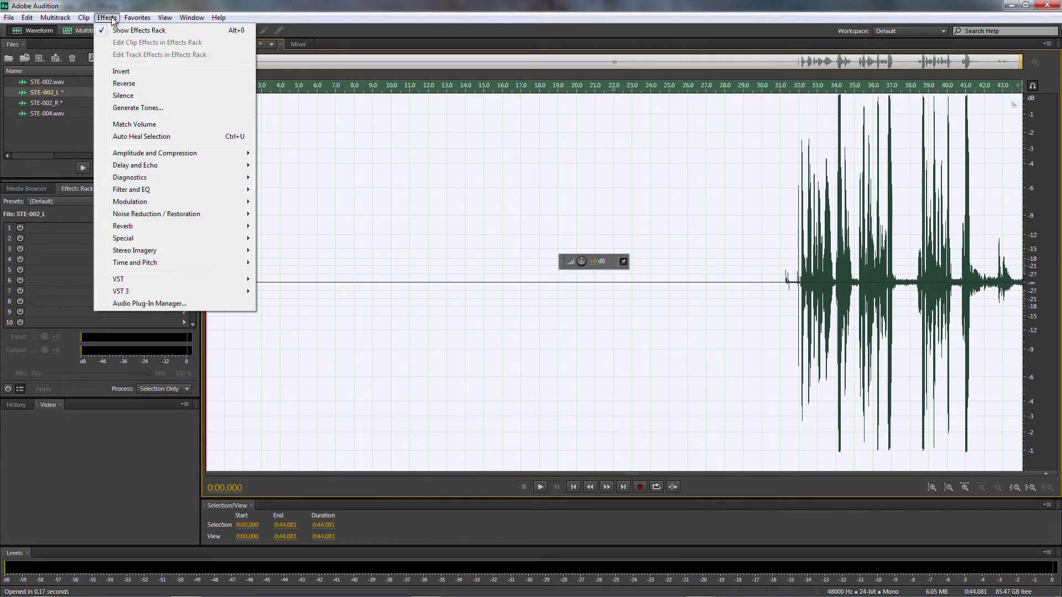
{"action": "mouse_move", "coordinate": [148, 20]}
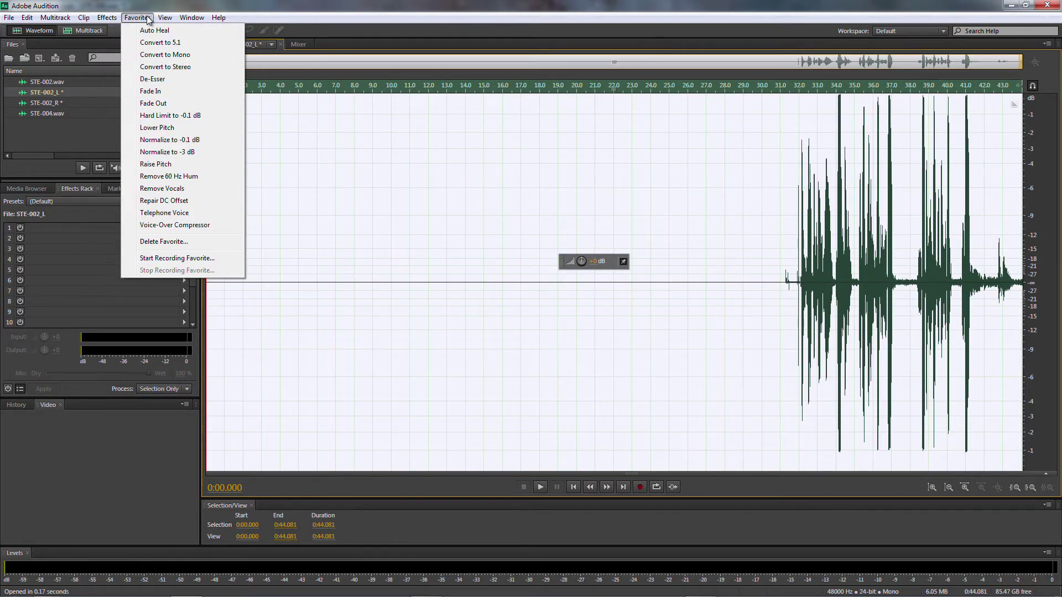
{"action": "left_click", "coordinate": [175, 67]}
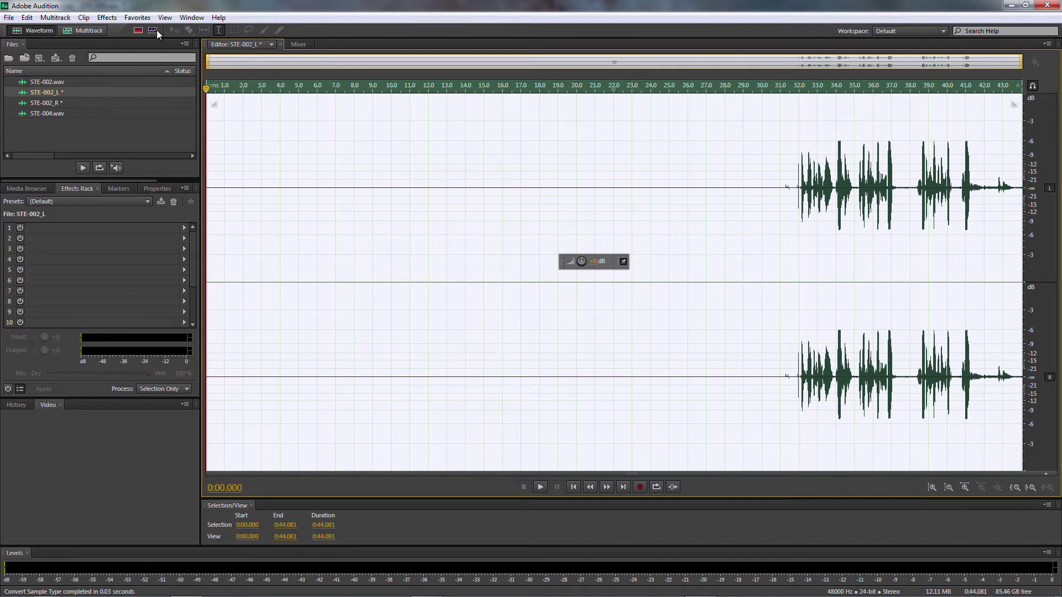
- Normalize the stereo STE-002_L audio to -0.1 dB and briefly play it from just before the 32-second mark
{"action": "left_click", "coordinate": [135, 18]}
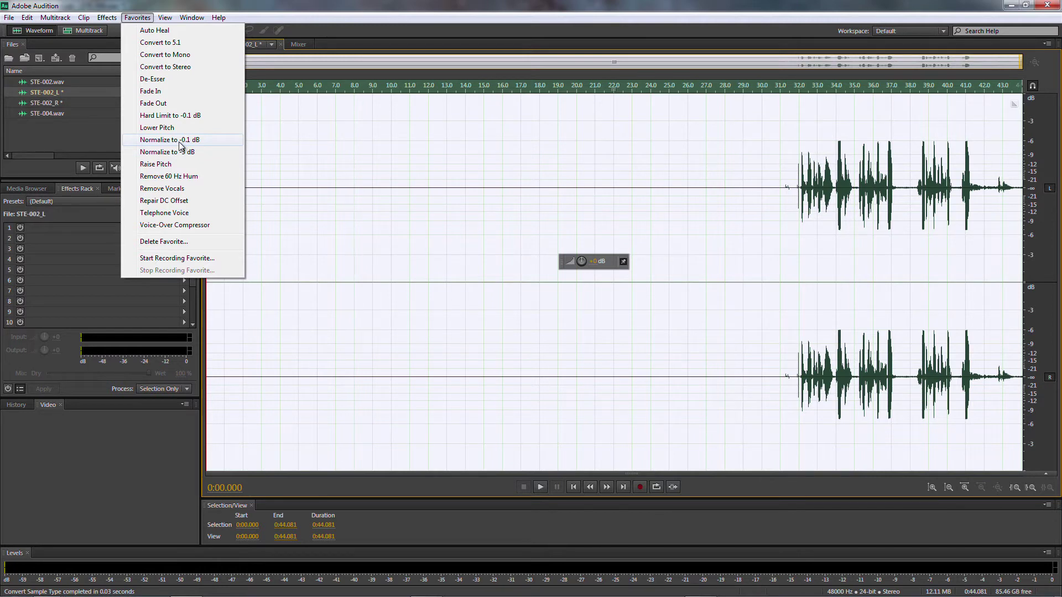
{"action": "left_click", "coordinate": [180, 141]}
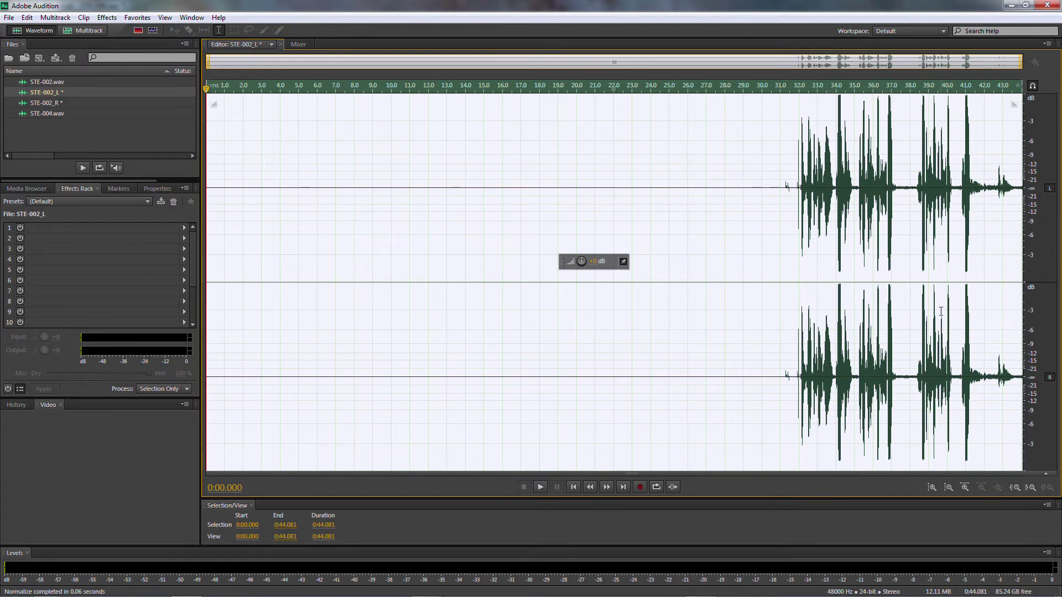
{"action": "left_click", "coordinate": [794, 89]}
{"action": "key", "text": "space"}
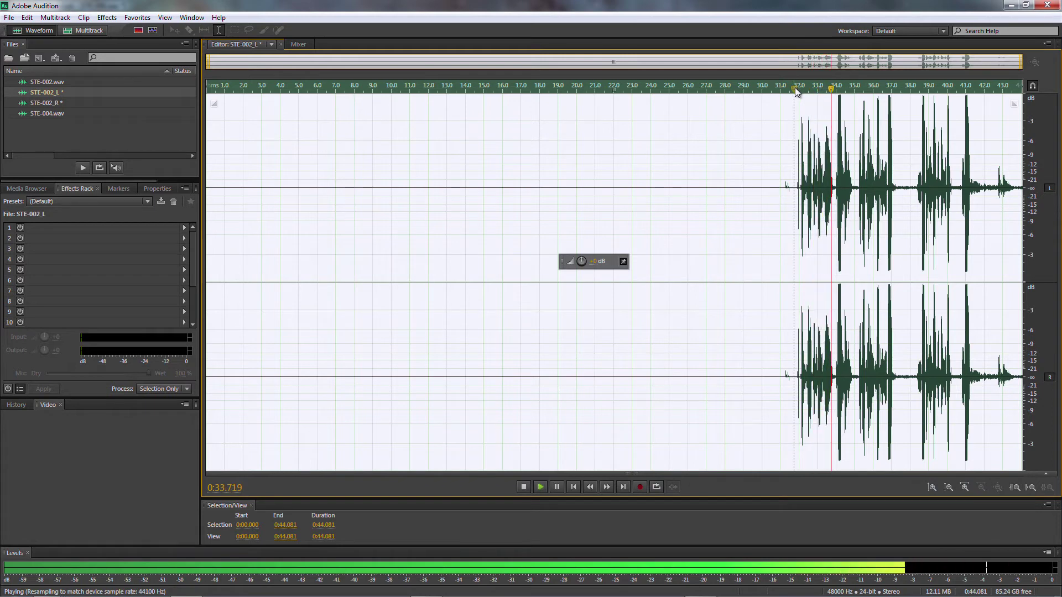
{"action": "key", "text": "space"}
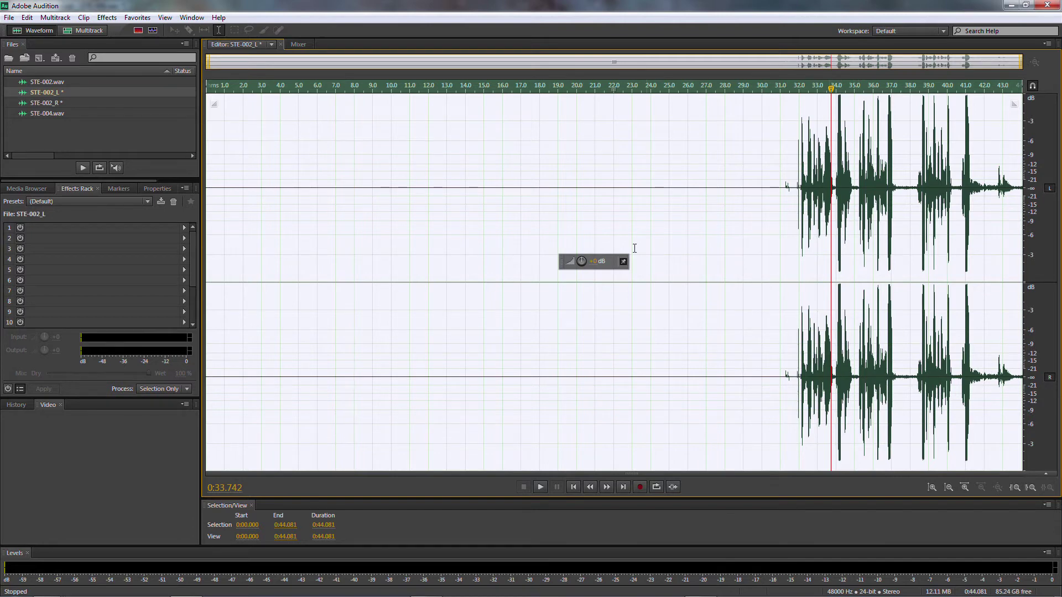
- Examine the Save As options and sample type conversion settings for STE-002_L, leaving both without saving
{"action": "left_click", "coordinate": [9, 18]}
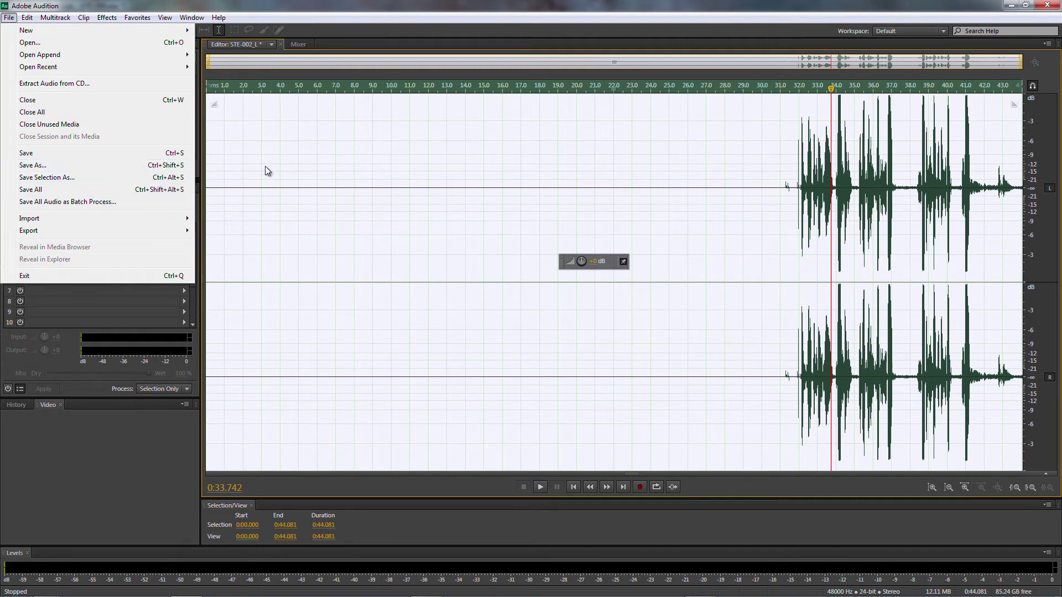
{"action": "left_click", "coordinate": [408, 35]}
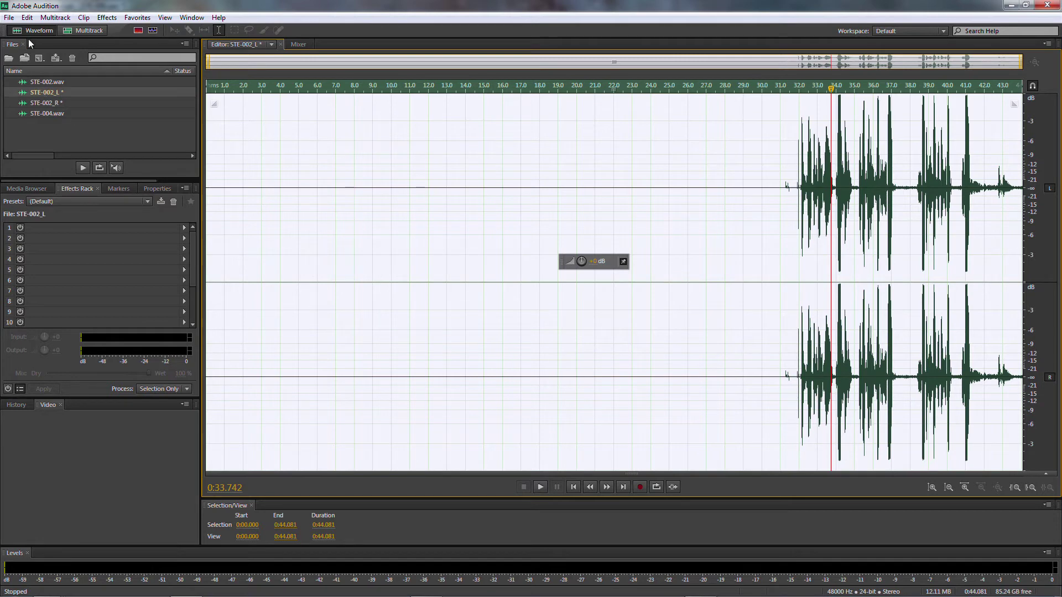
{"action": "key", "text": "ctrl+shift+s"}
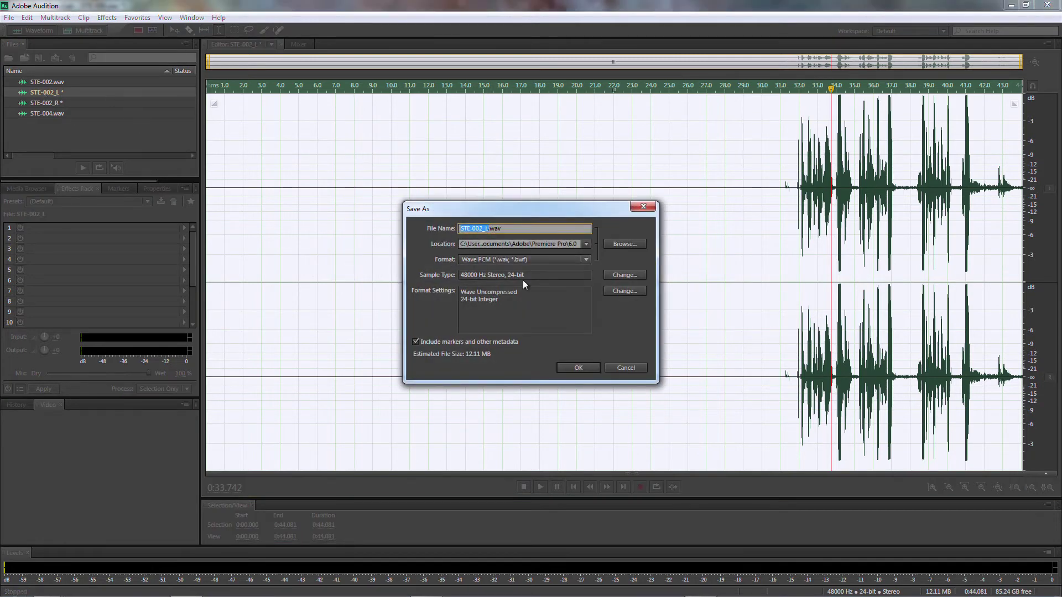
{"action": "left_click", "coordinate": [619, 275]}
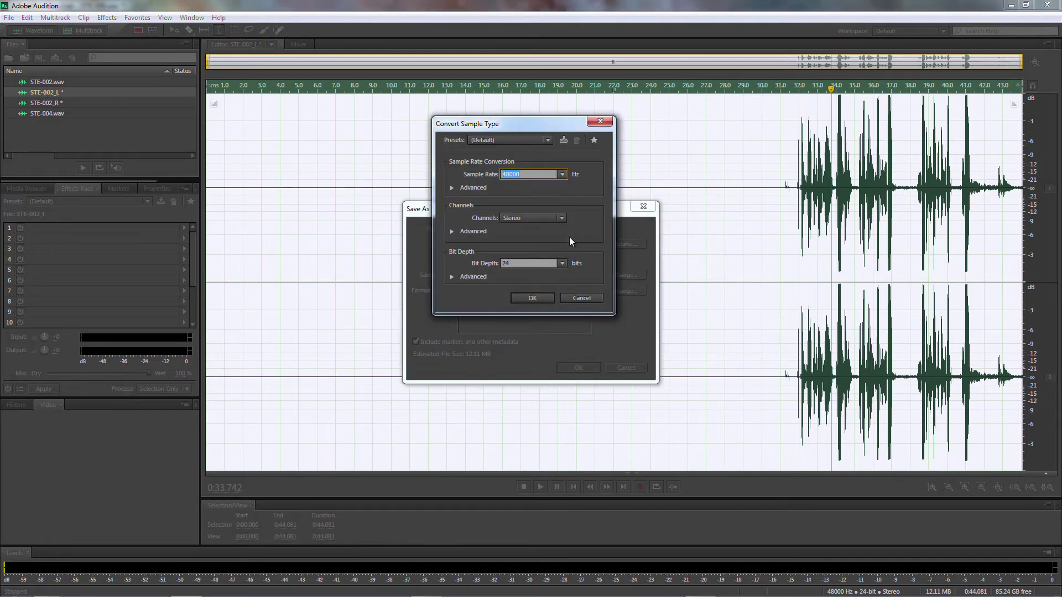
{"action": "left_click", "coordinate": [575, 301]}
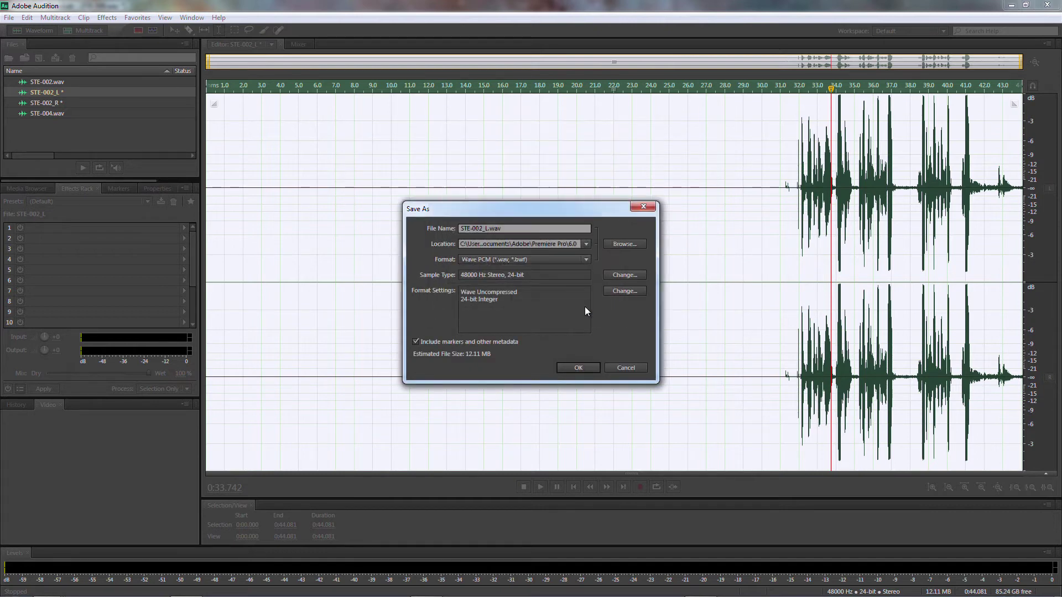
{"action": "left_click", "coordinate": [628, 372]}
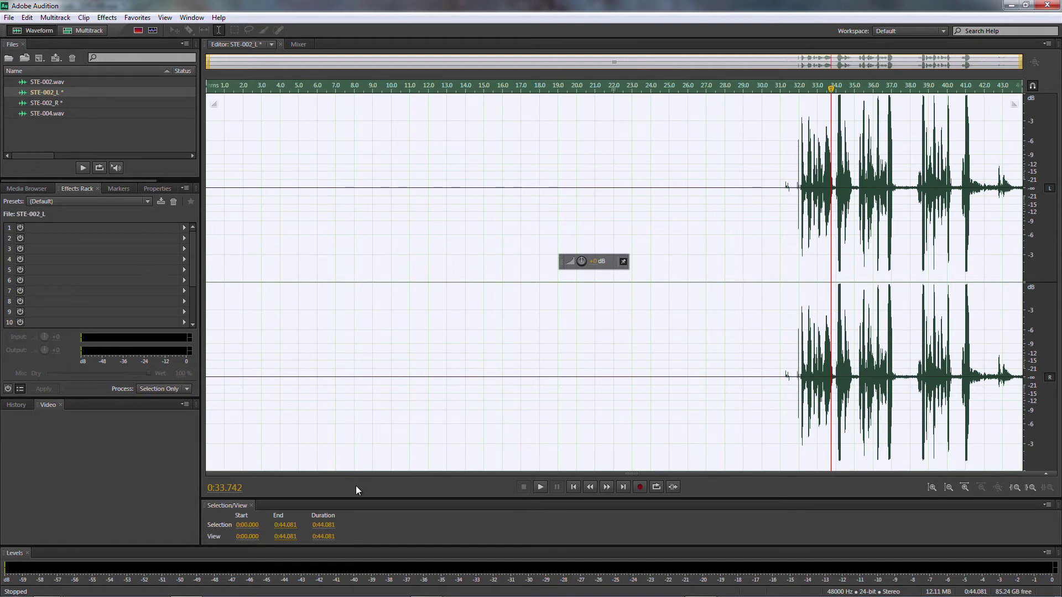
- View the STE-002_R waveform in the editor and select STE-002_L in the file list
{"action": "double_click", "coordinate": [52, 104]}
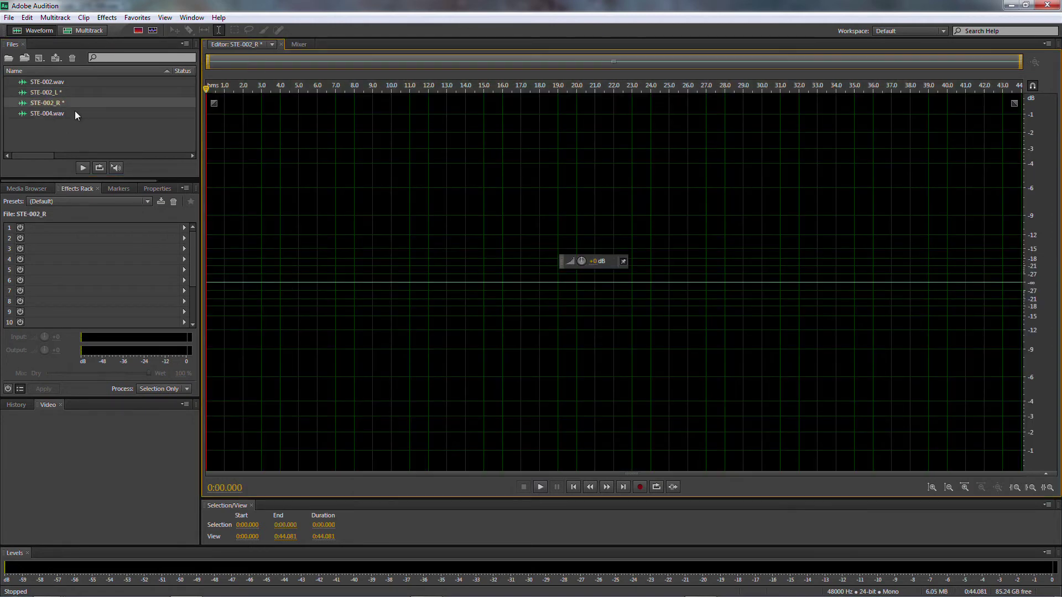
{"action": "left_click", "coordinate": [58, 94]}
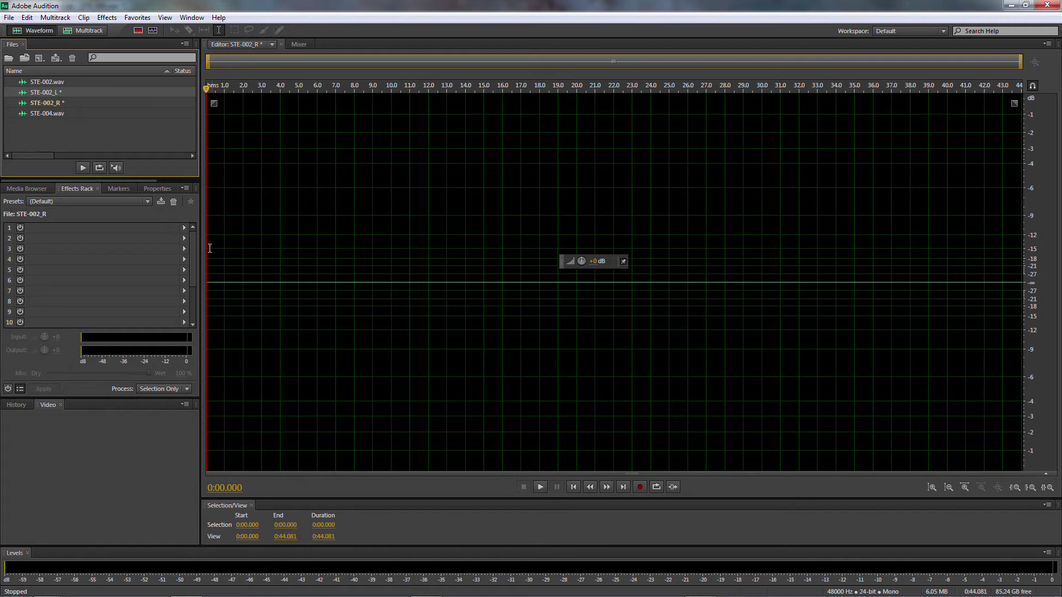
- Switch to WaveLab and play the edited STE-006.wav from the start
{"action": "left_click", "coordinate": [1012, 7]}
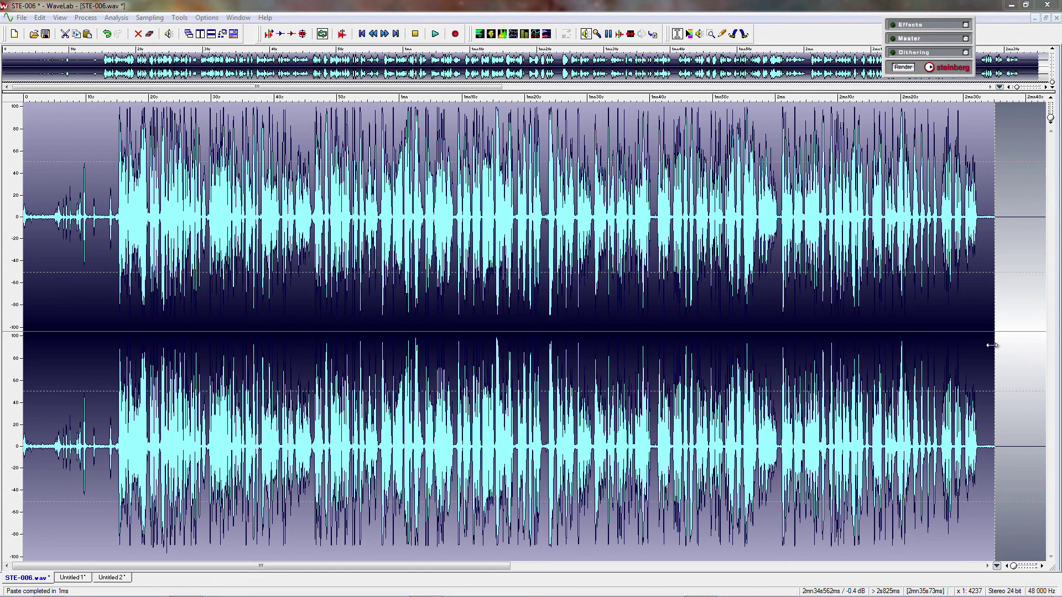
{"action": "key", "text": "space"}
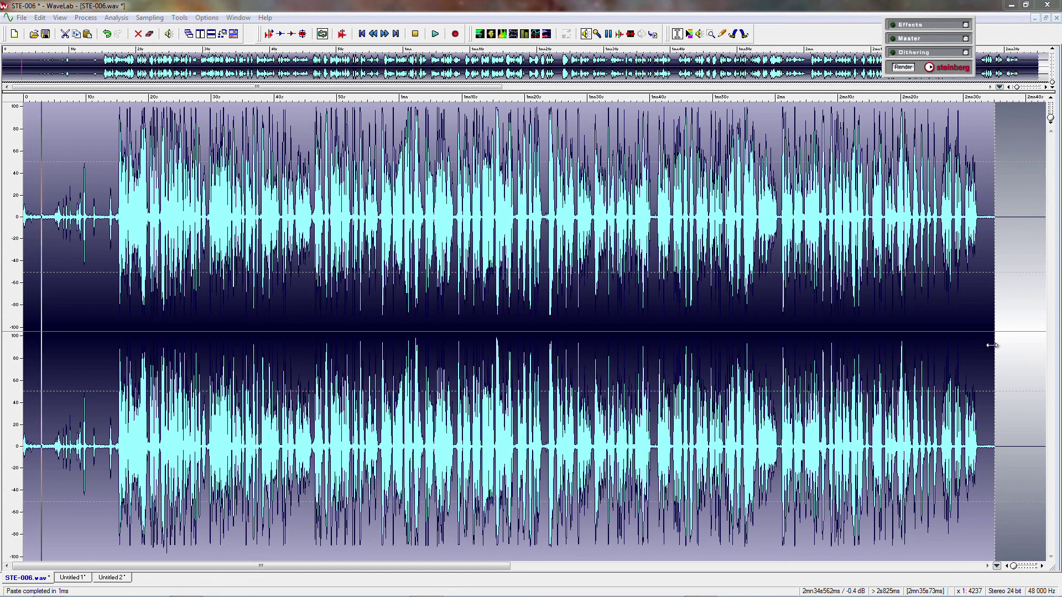